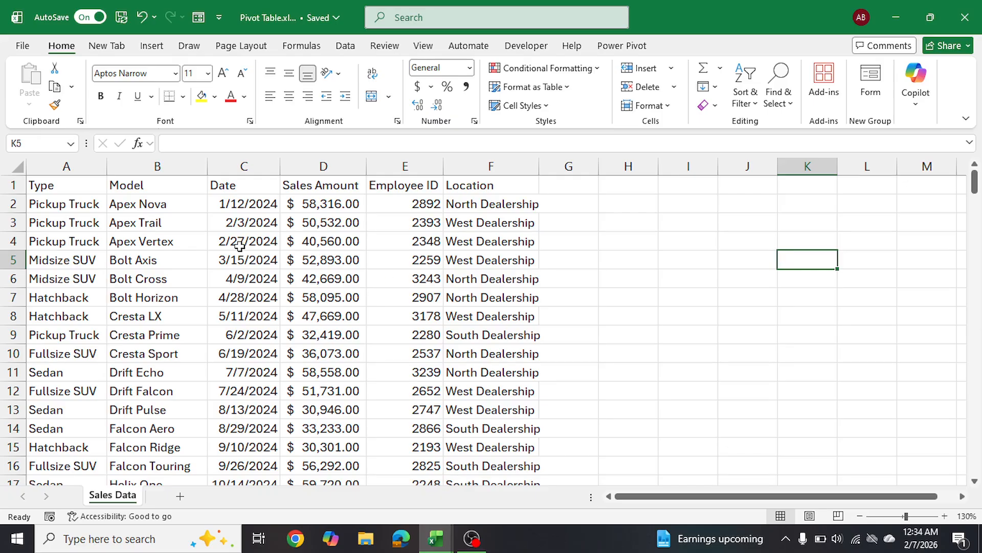
Examine the sales records column by column, from Type and Model through Date, Sales Amount and Employee ID to Location.
left_click(82, 187)
left_click_drag(82, 187, 474, 318)
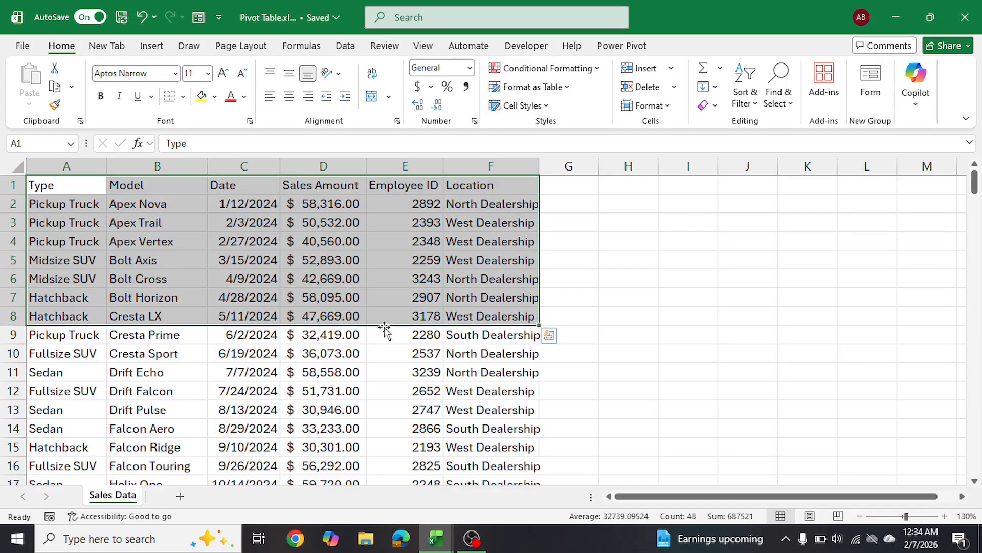
left_click(170, 367)
left_click_drag(79, 213, 80, 325)
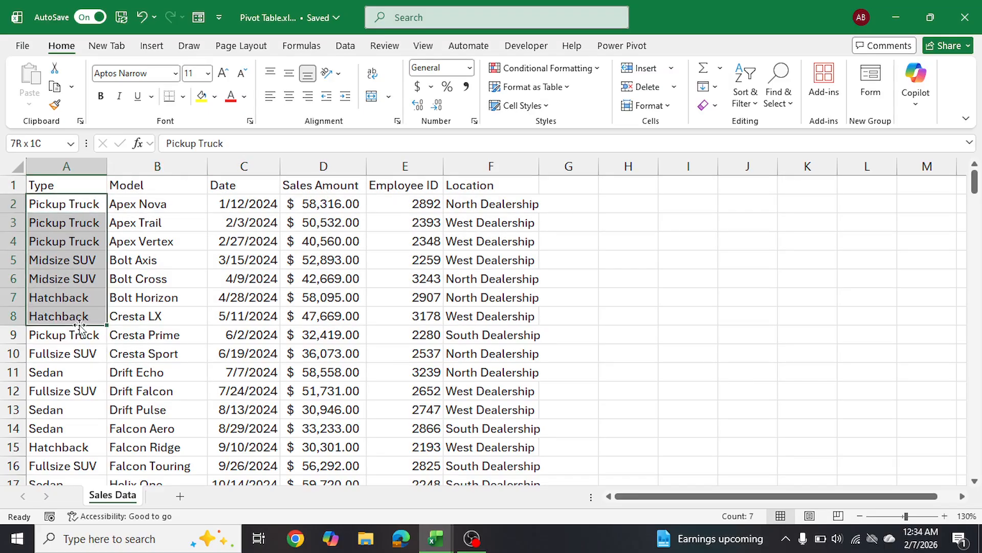
left_click_drag(134, 205, 159, 260)
left_click_drag(254, 204, 253, 260)
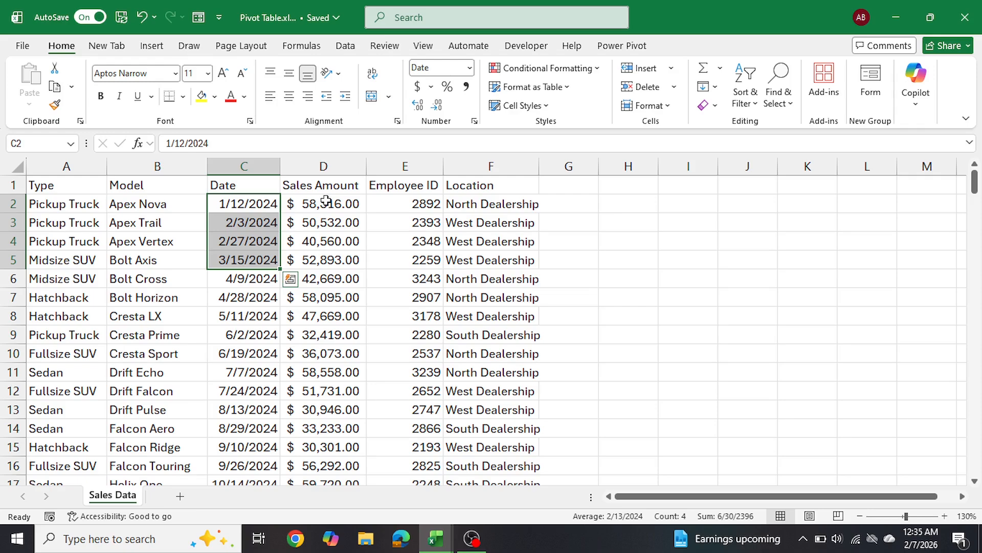
left_click_drag(326, 200, 322, 294)
left_click_drag(401, 204, 401, 279)
left_click_drag(498, 202, 504, 271)
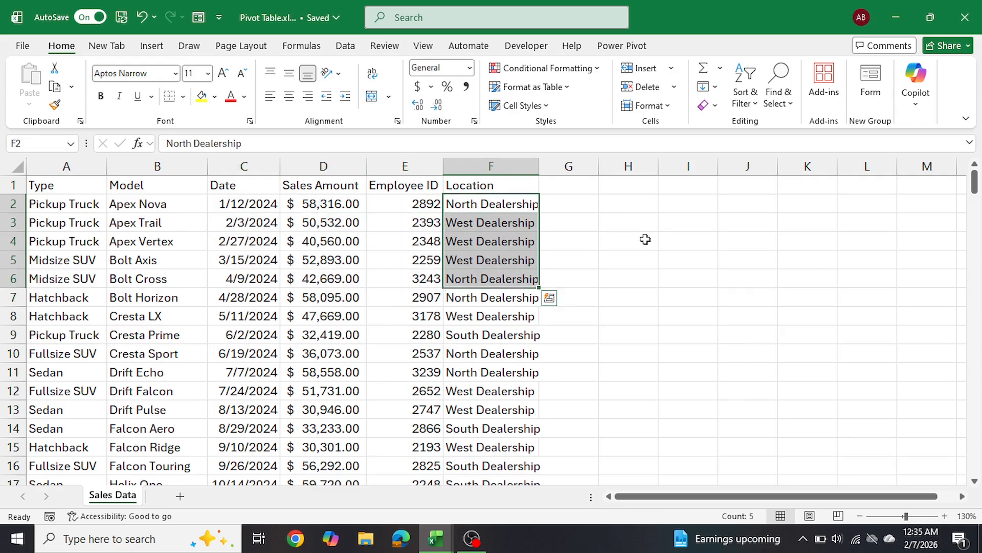
left_click(645, 239)
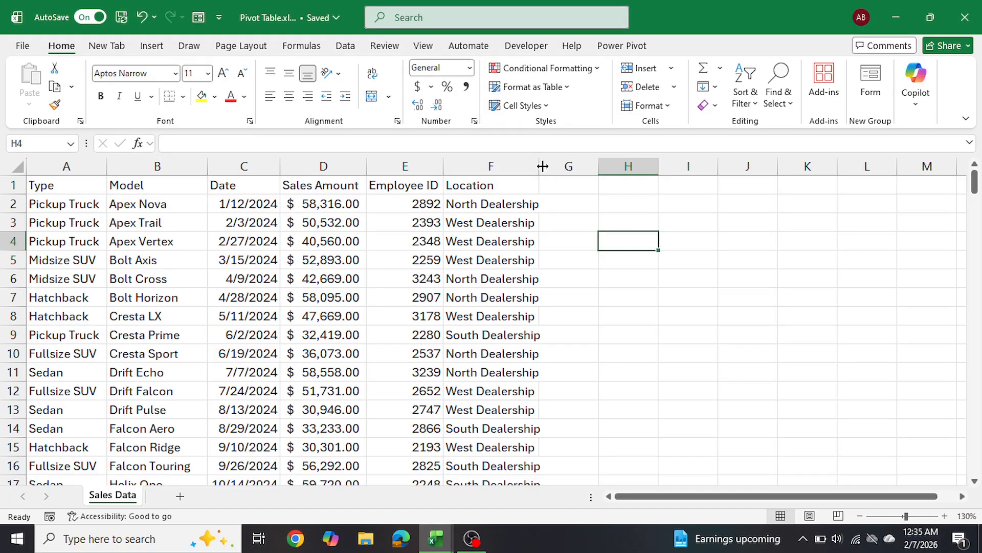
Widen the Location column and convert the data range A1:F200 into a table with headers.
left_click_drag(539, 166, 560, 166)
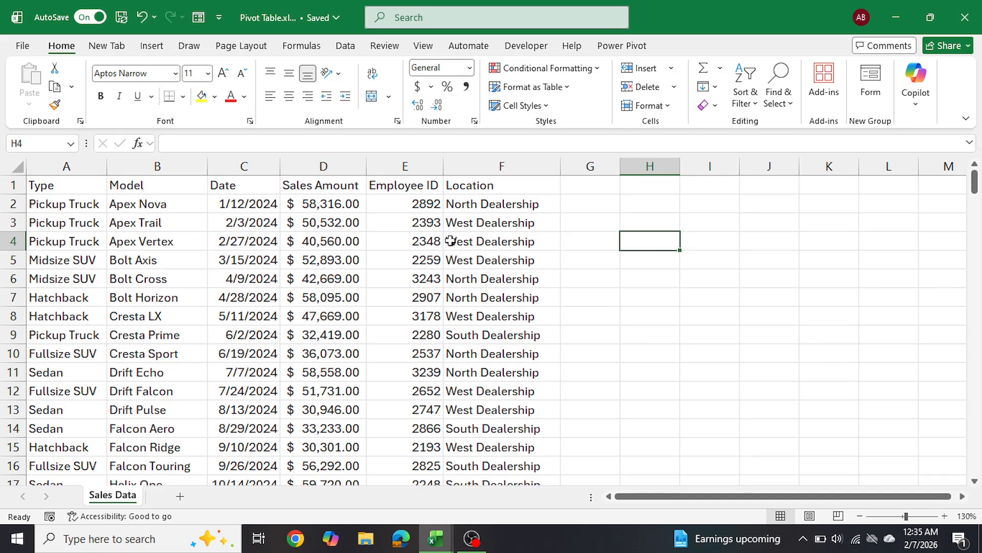
left_click(333, 241)
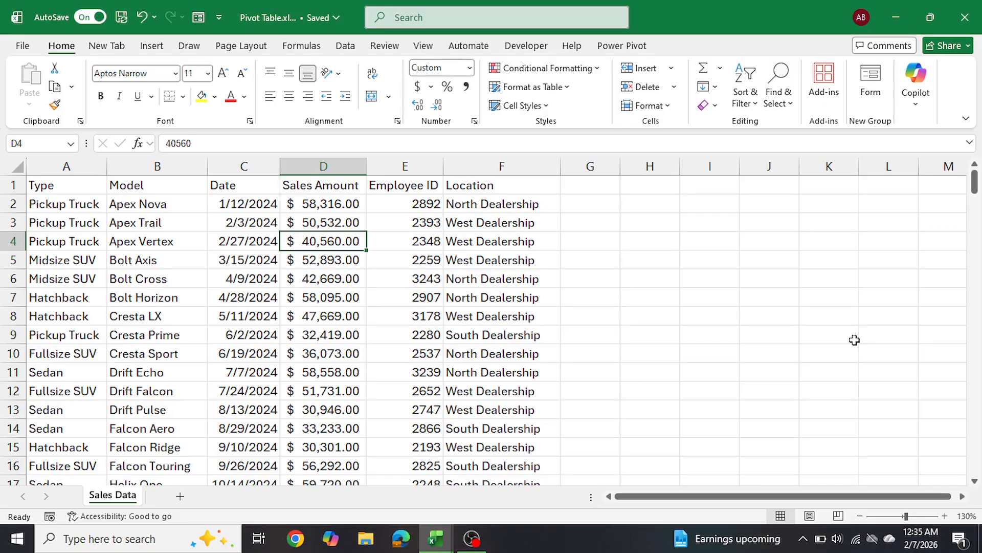
key("ctrl+t")
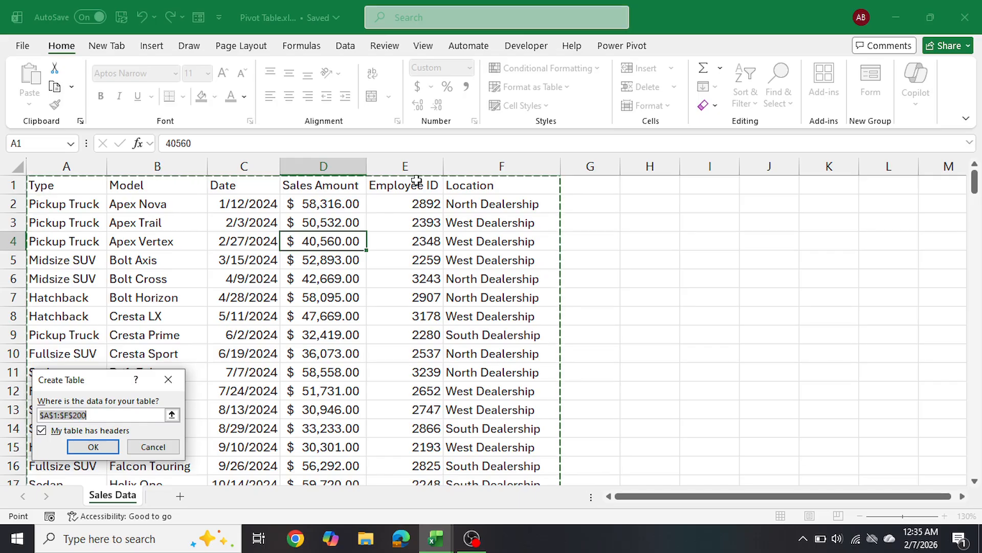
left_click(93, 442)
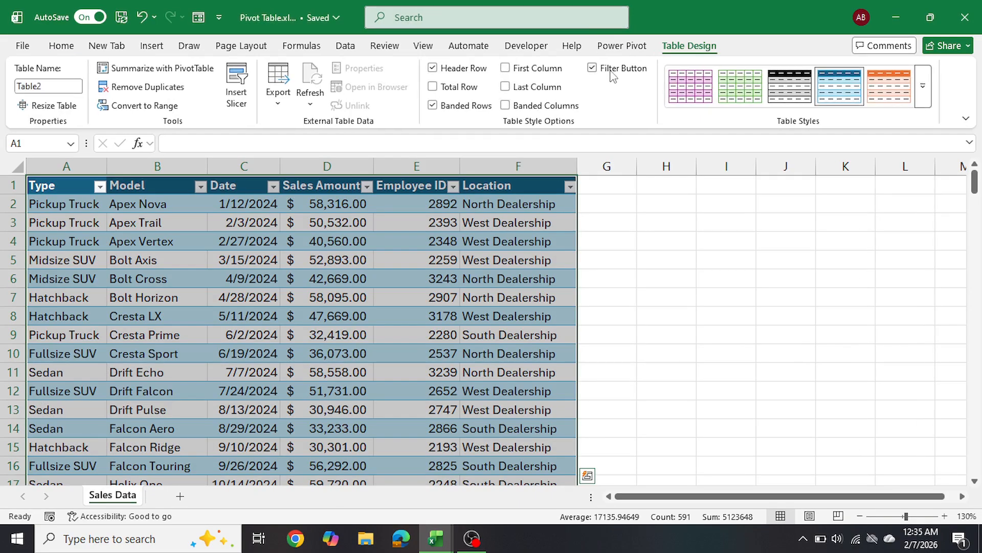
Hide the table's filter buttons and apply the green banded table style with cell borders.
left_click(611, 71)
left_click(691, 86)
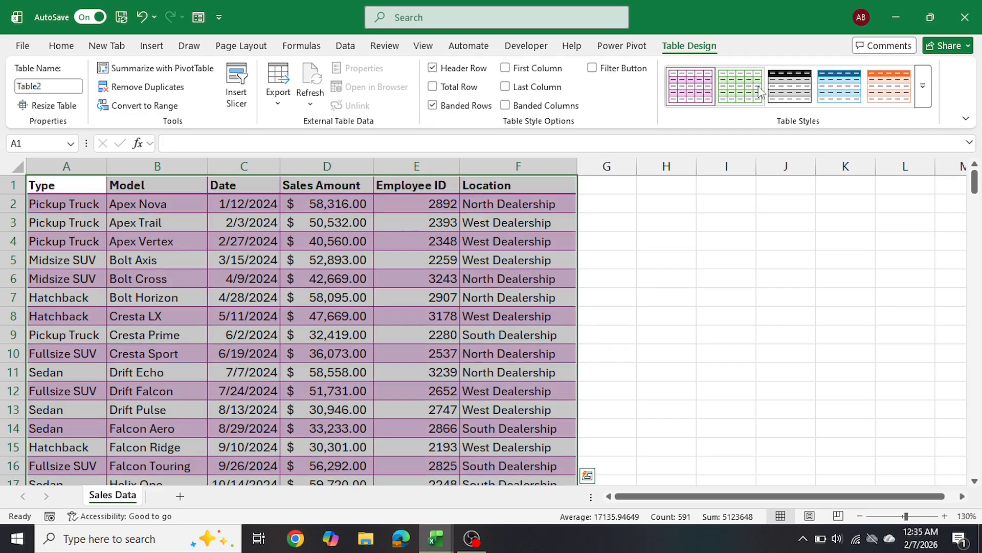
left_click(740, 86)
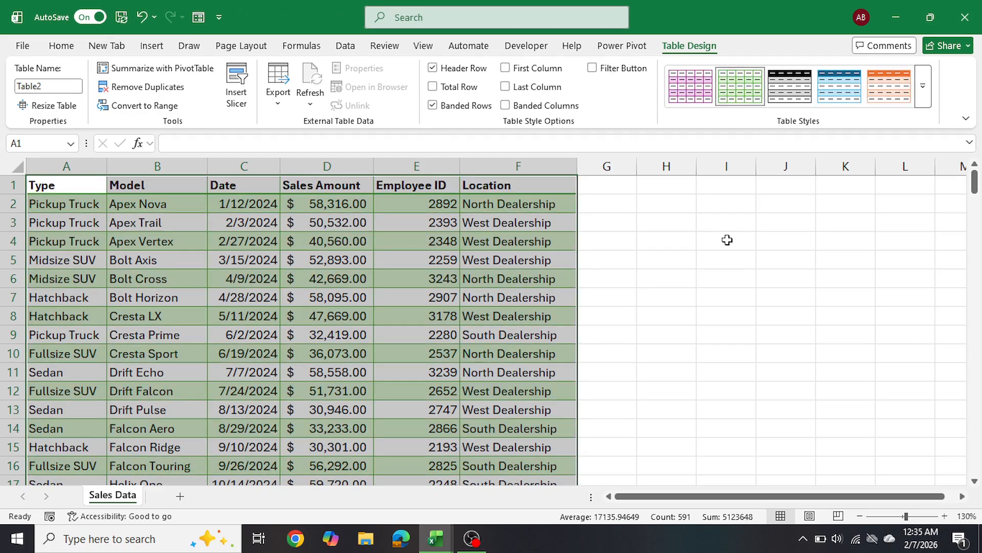
left_click(244, 297)
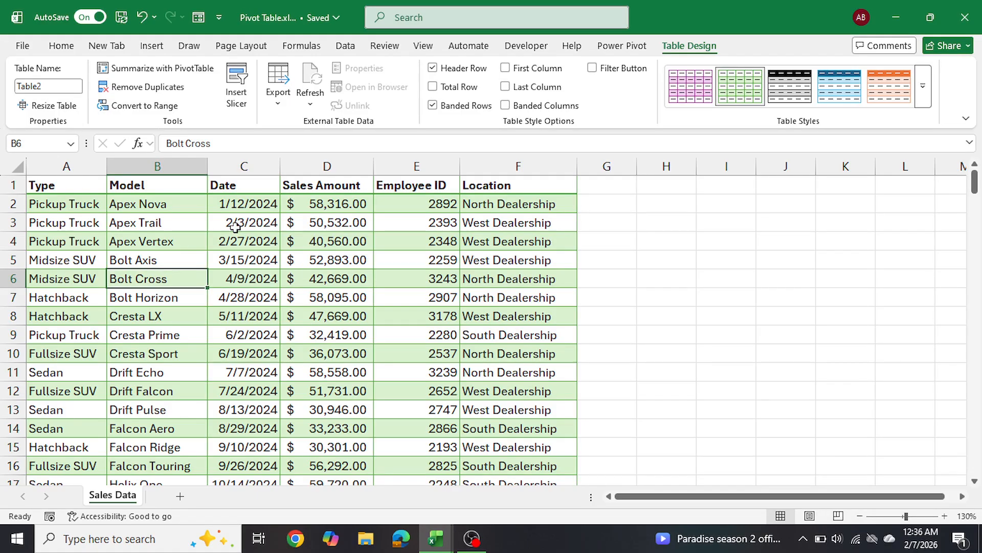
Rename the table as Sales.
left_click(56, 88)
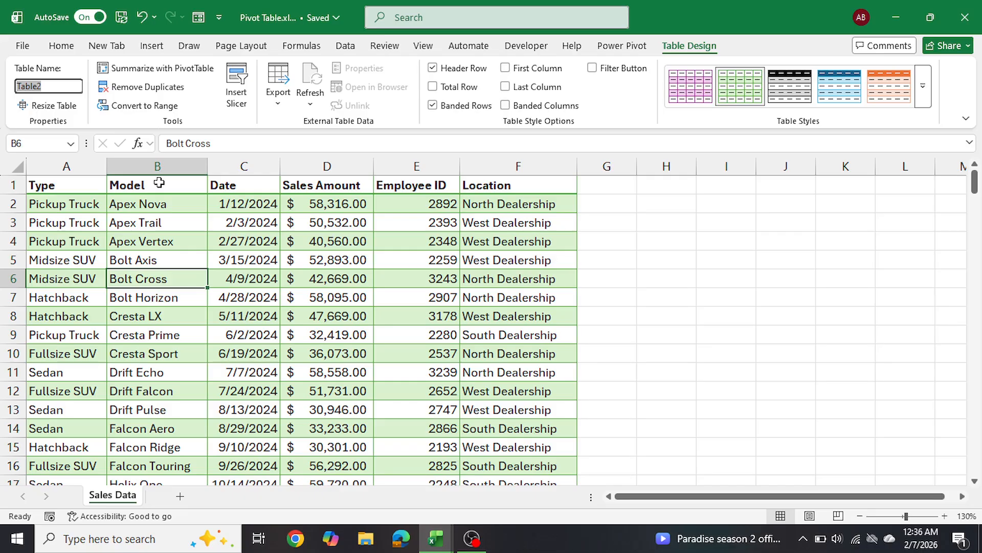
type("Sa")
key("Return")
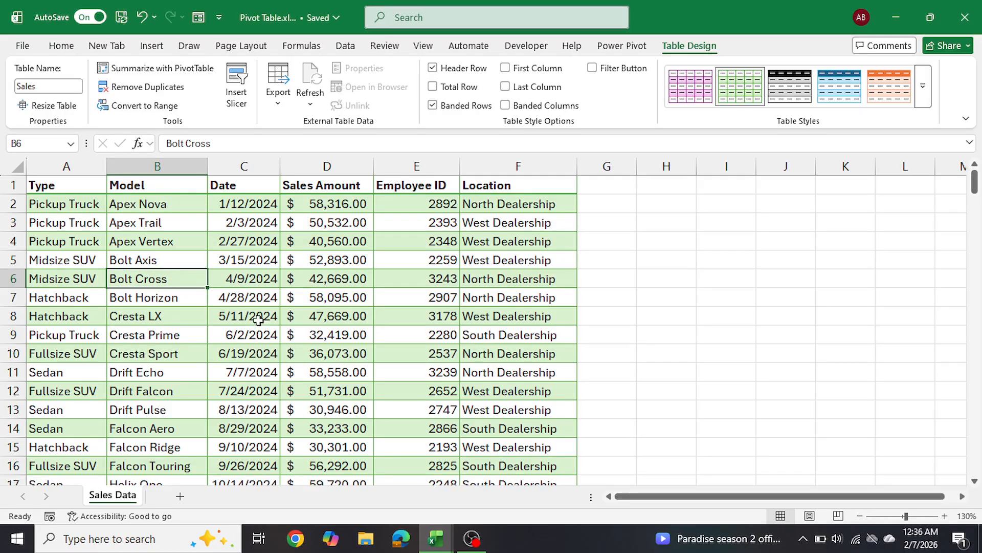
Insert a PivotTable based on the Sales table on the existing worksheet at cell I1.
left_click(331, 332)
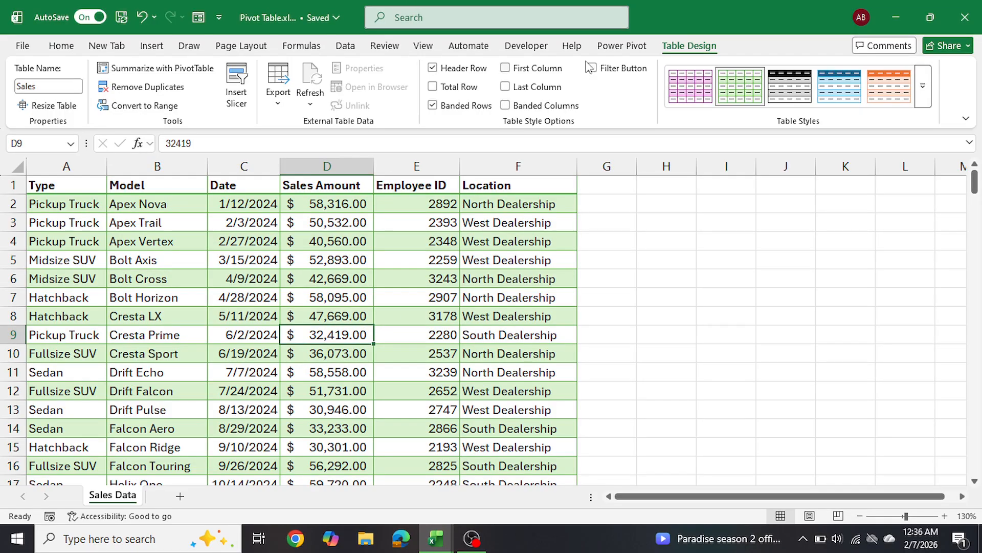
left_click(152, 46)
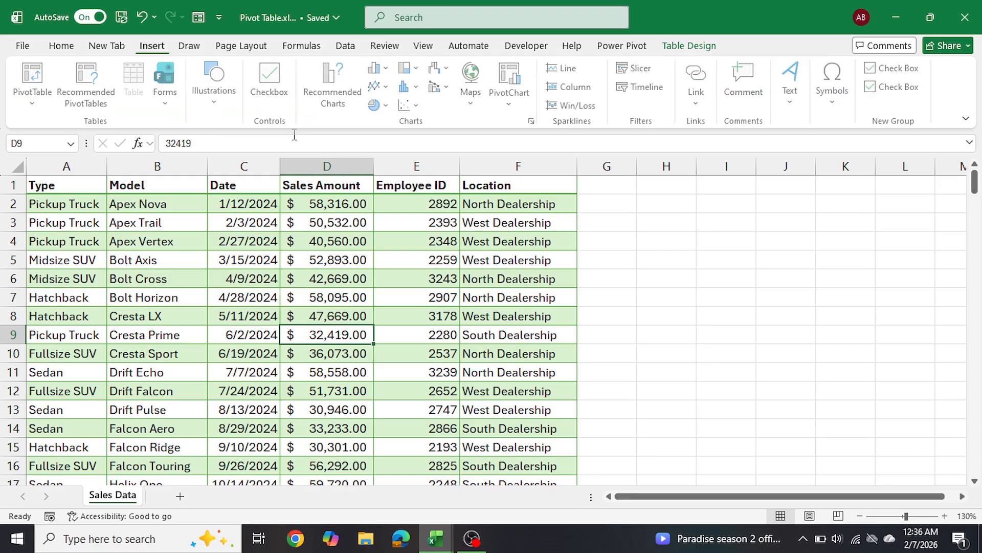
left_click(35, 76)
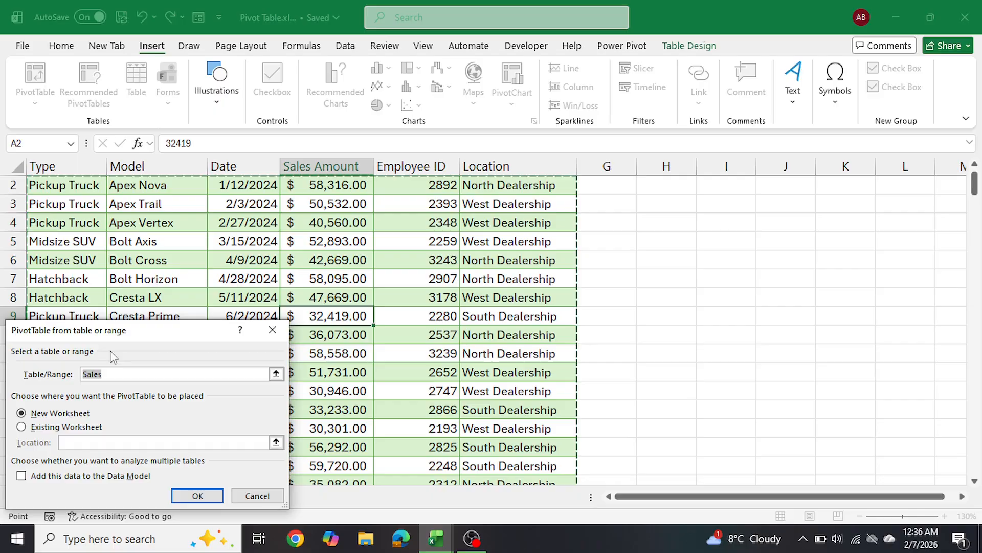
left_click(85, 426)
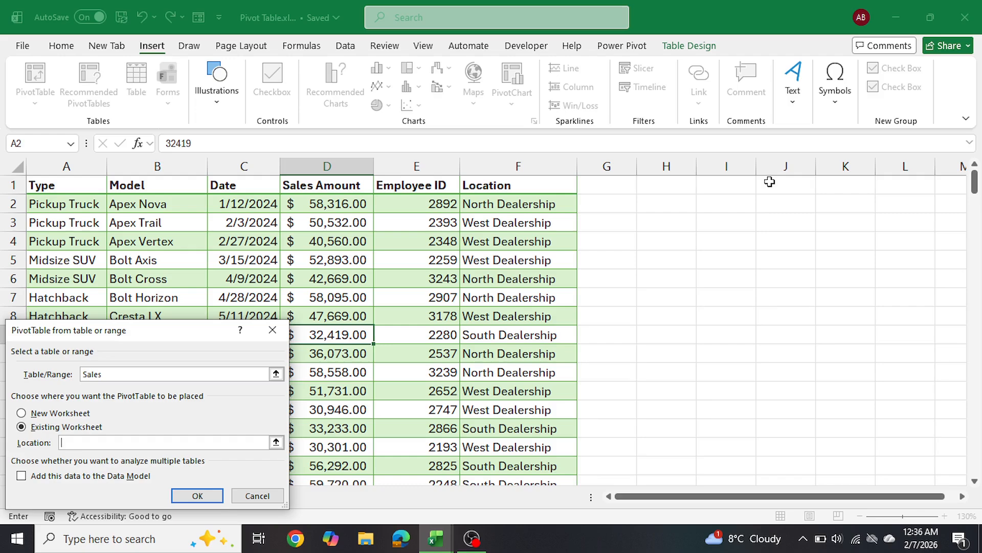
left_click(747, 183)
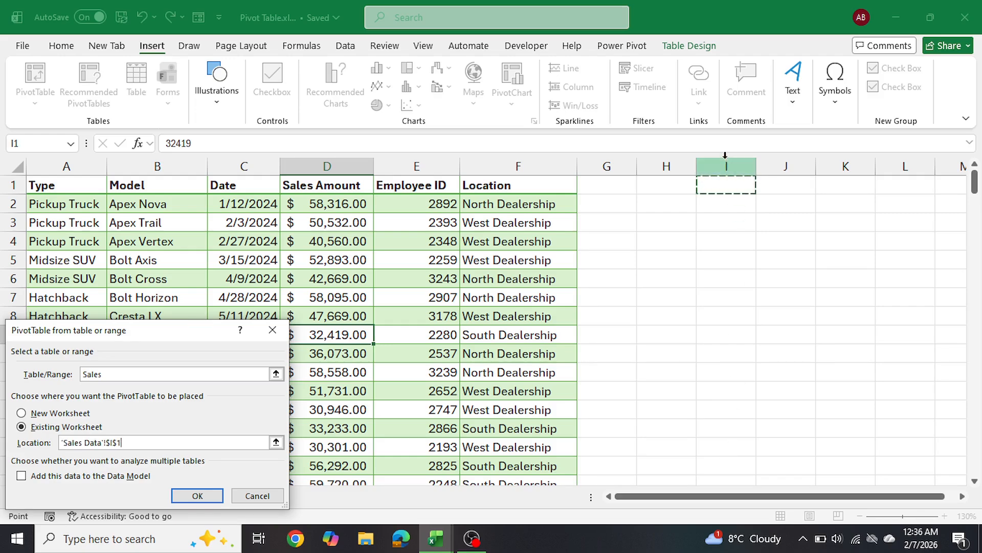
left_click(201, 496)
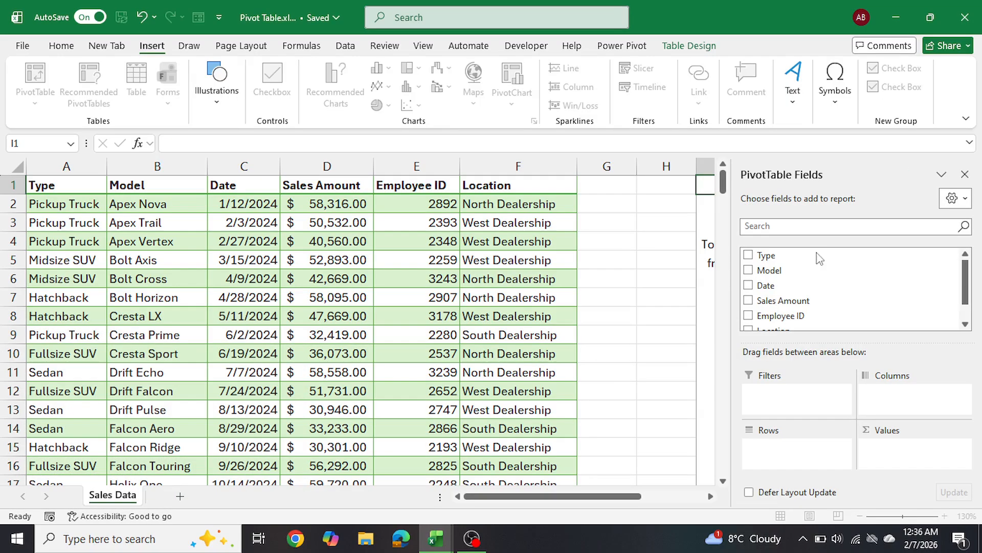
left_click_drag(597, 497, 660, 497)
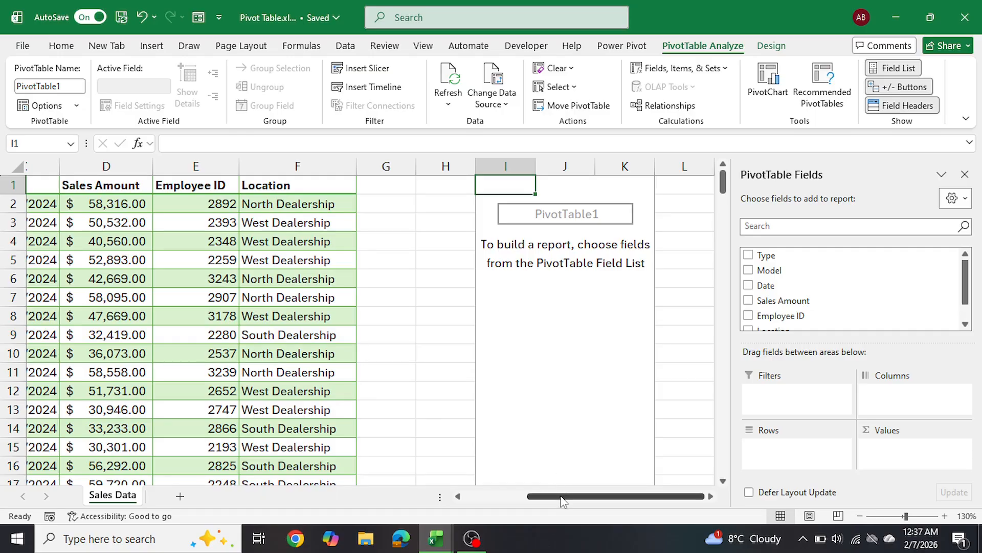
left_click_drag(563, 499, 499, 499)
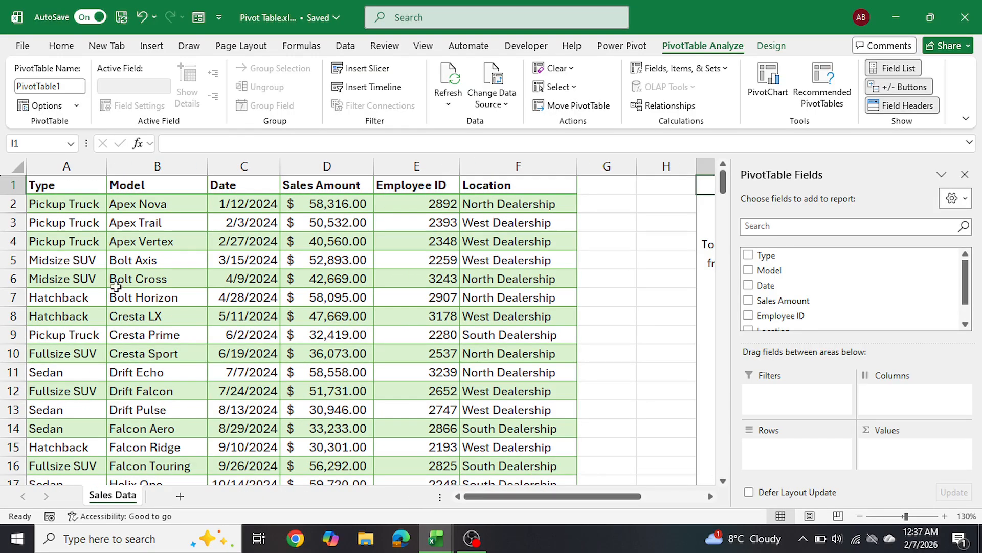
left_click_drag(86, 221, 81, 340)
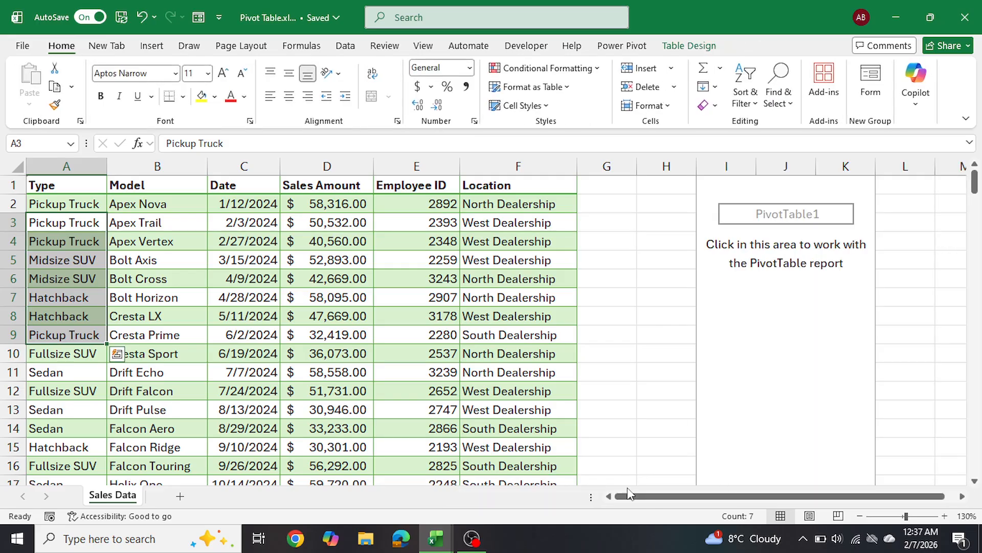
Build the PivotTable with Years (Date) as rows and the sum of Sales Amount as values.
left_click(716, 405)
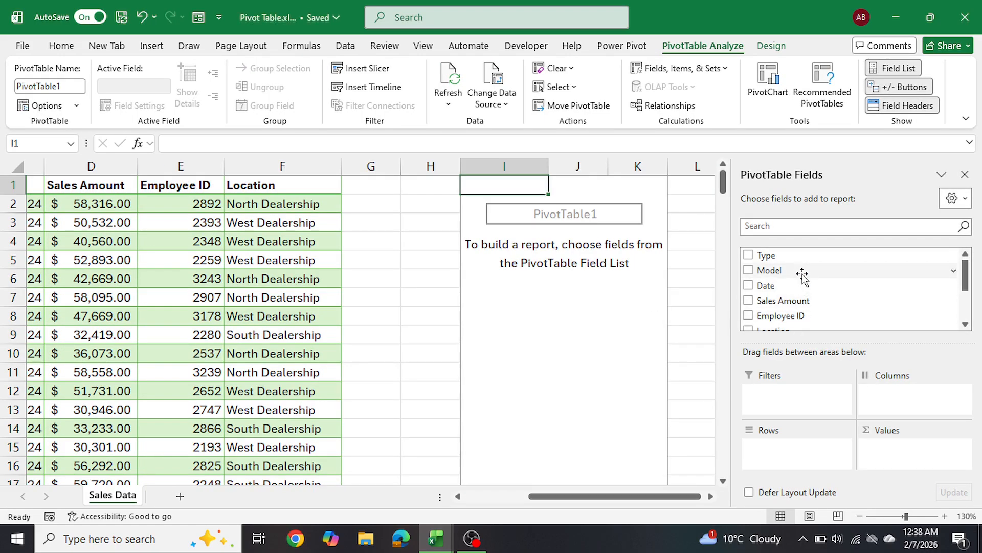
scroll(803, 274, "down", 3)
left_click_drag(809, 306, 783, 460)
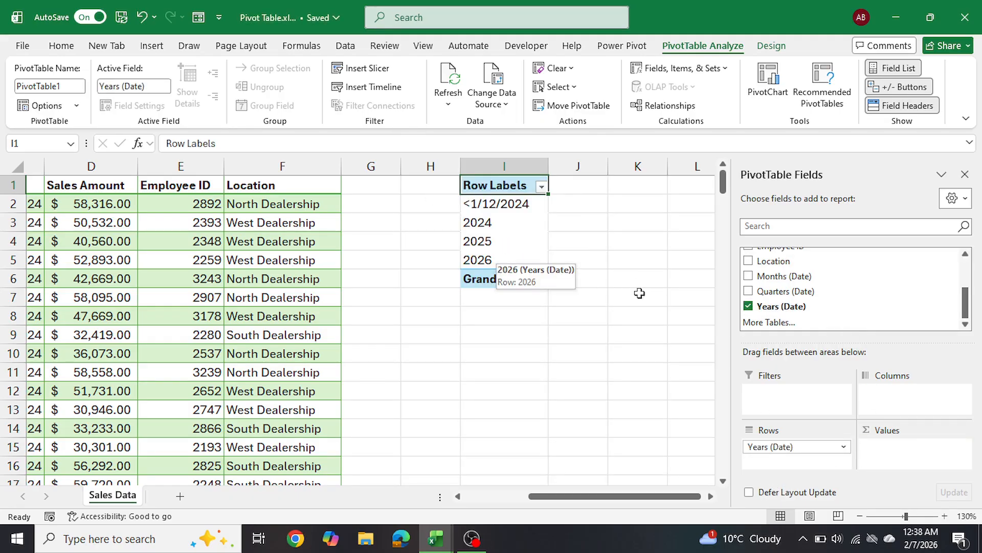
scroll(829, 292, "up", 2)
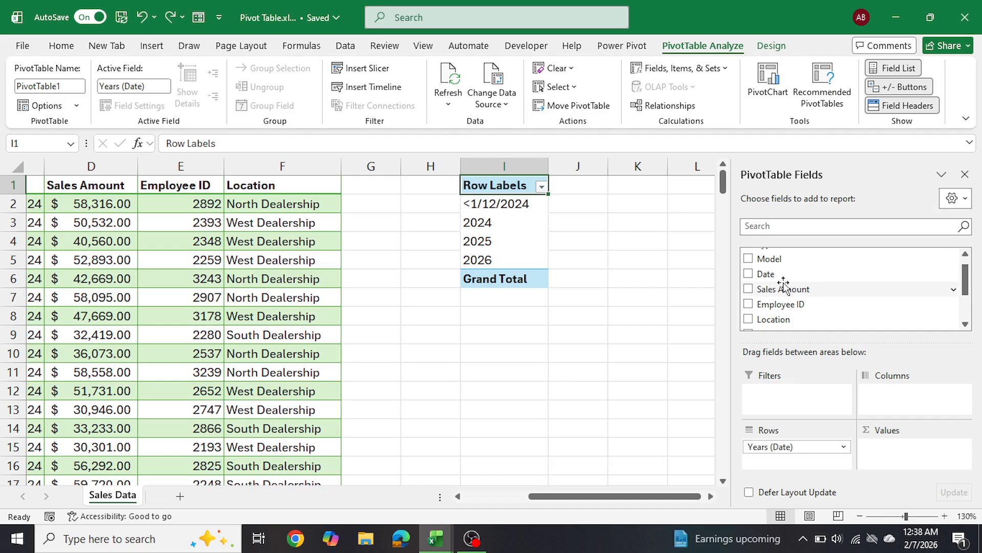
left_click_drag(783, 285, 897, 446)
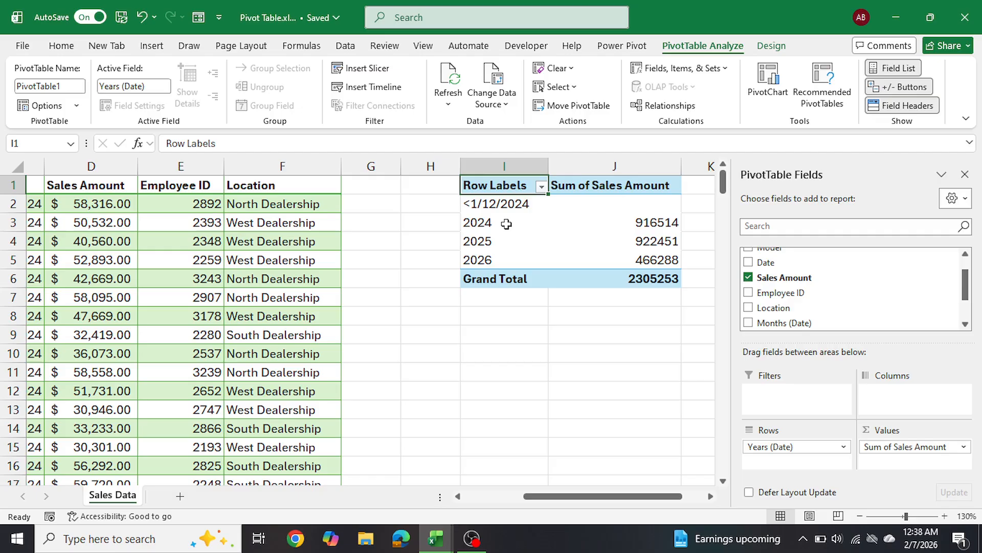
Add the Type field as the PivotTable's columns.
left_click(584, 221)
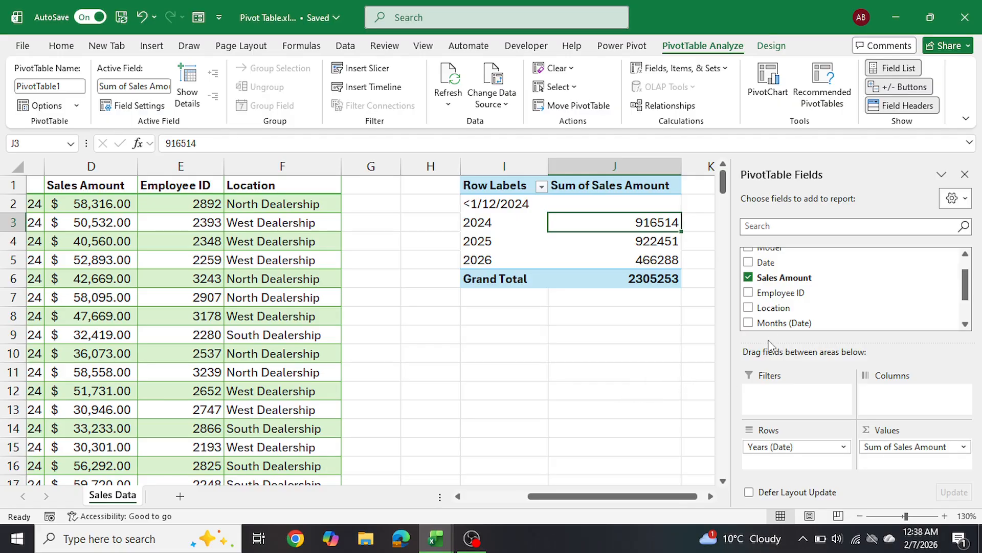
scroll(798, 258, "up", 2)
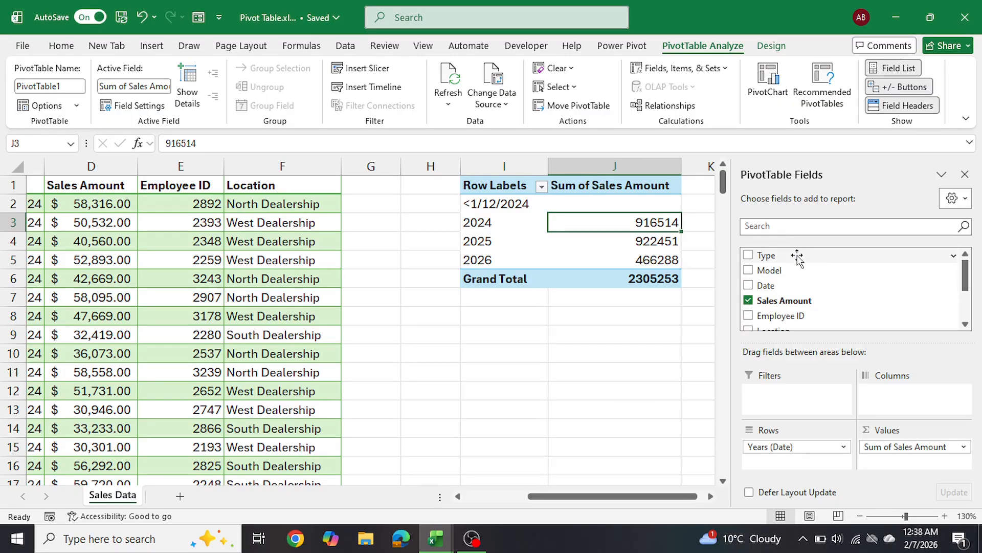
left_click_drag(798, 258, 930, 409)
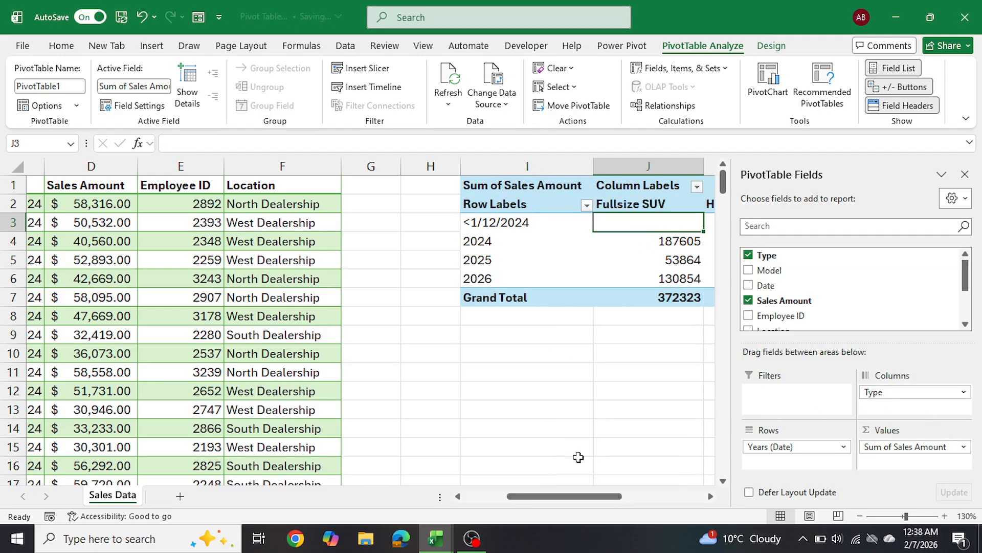
Examine the PivotTable's yearly sales by vehicle type, especially the 2024 figures for Fullsize SUV and Hatchback.
left_click_drag(557, 497, 637, 500)
left_click_drag(285, 203, 288, 260)
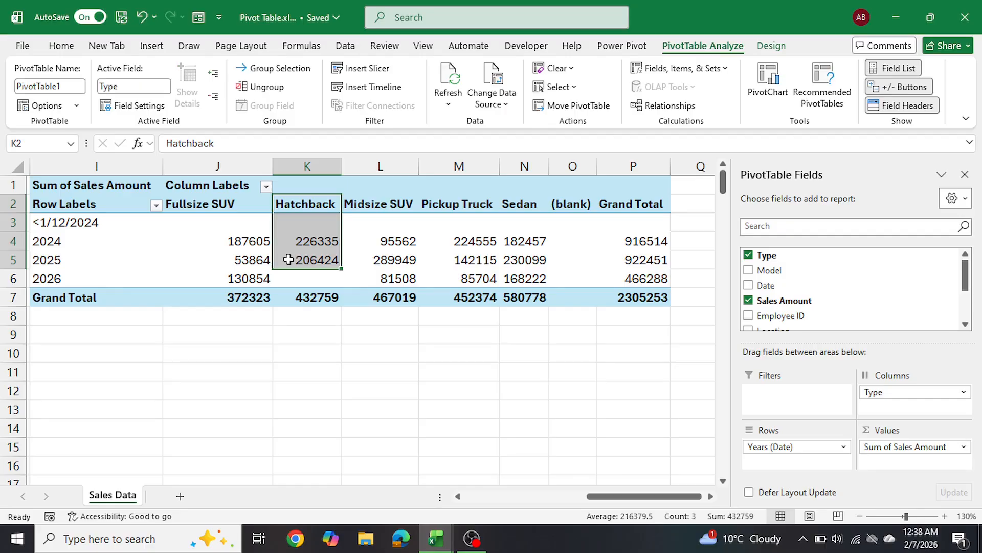
left_click(259, 248)
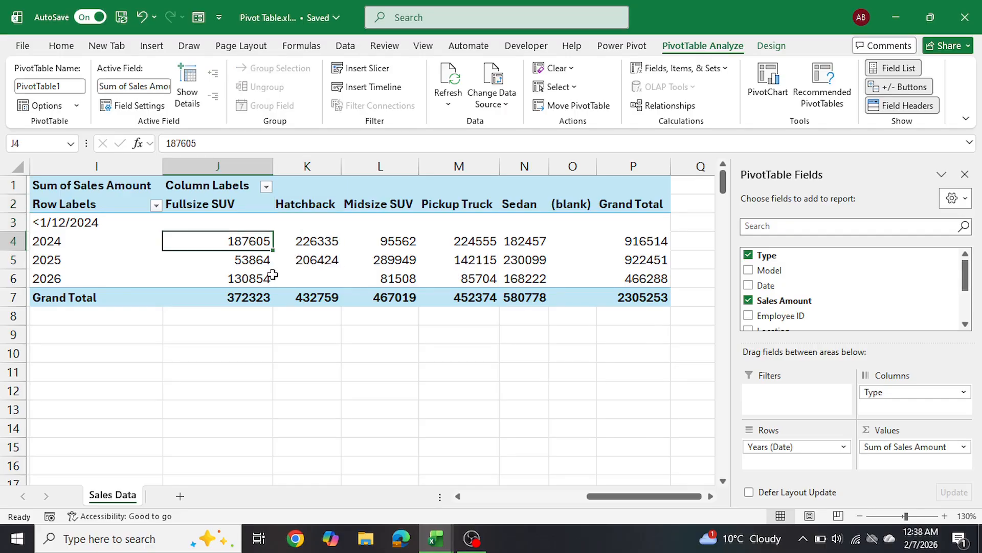
left_click(43, 249)
left_click(76, 232)
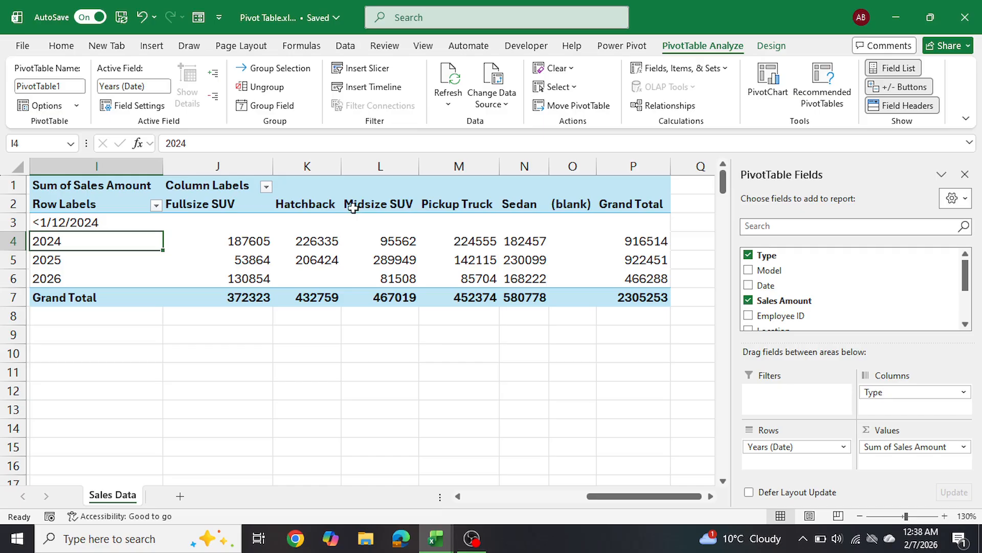
left_click(319, 206)
left_click(317, 241)
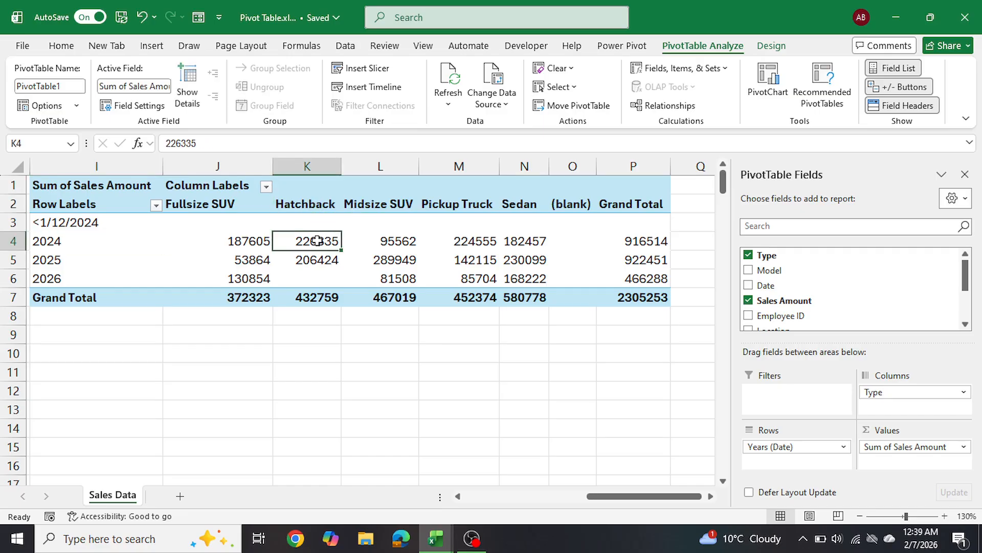
mouse_move(317, 241)
mouse_move(318, 287)
Add the Model field to the PivotTable rows beneath Years (Date).
left_click_drag(790, 274, 783, 461)
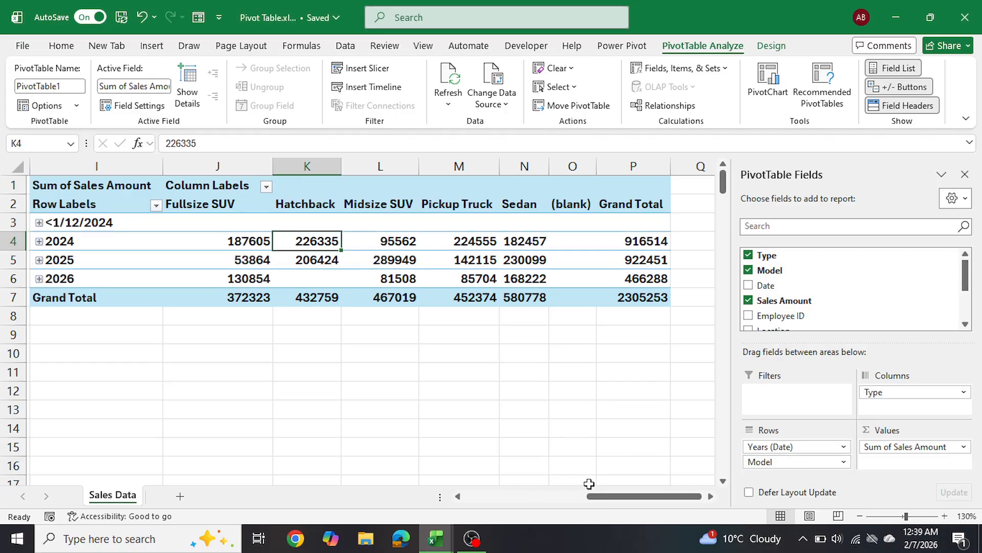
Expand 2024 in the PivotTable to examine its individual models' sales by vehicle type, and collapse the year again.
left_click_drag(609, 496, 588, 496)
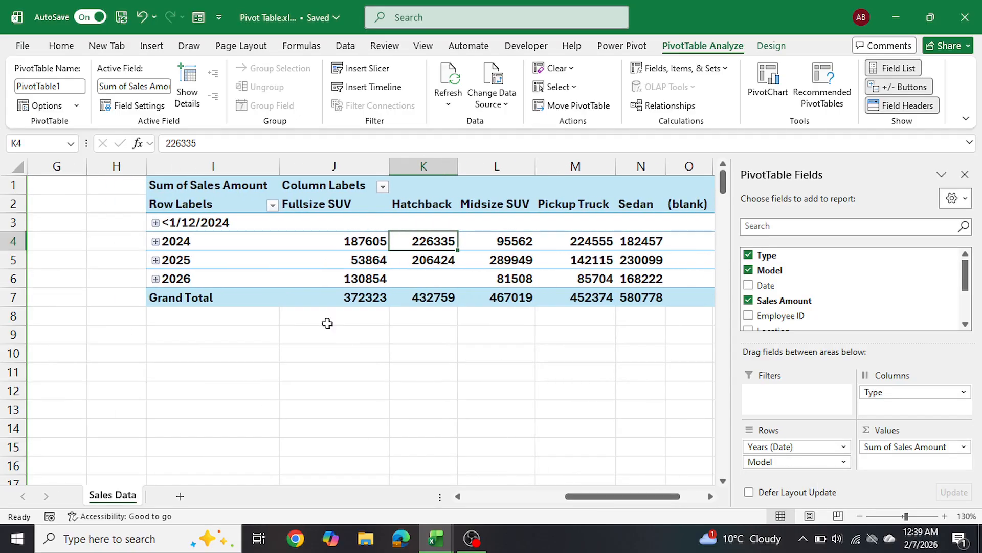
left_click(156, 241)
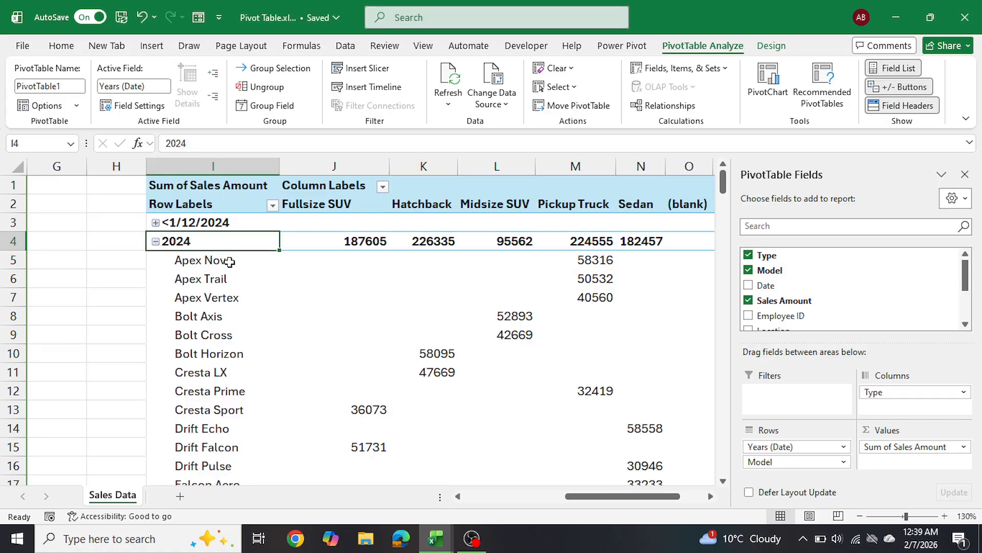
key("Down")
key("Down")
key("Down")
key("Down")
key("Down")
key("Down")
key("Down")
key("Down")
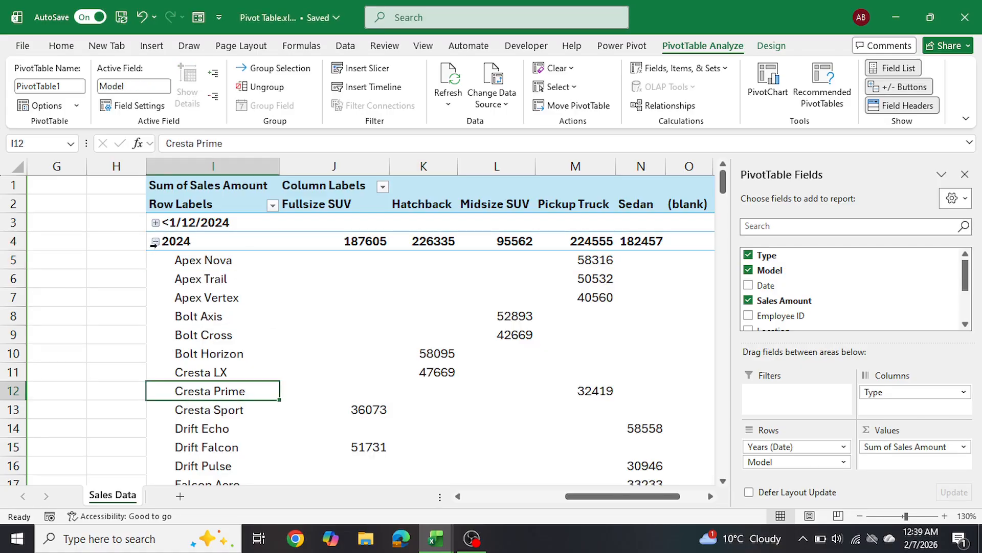
left_click(155, 241)
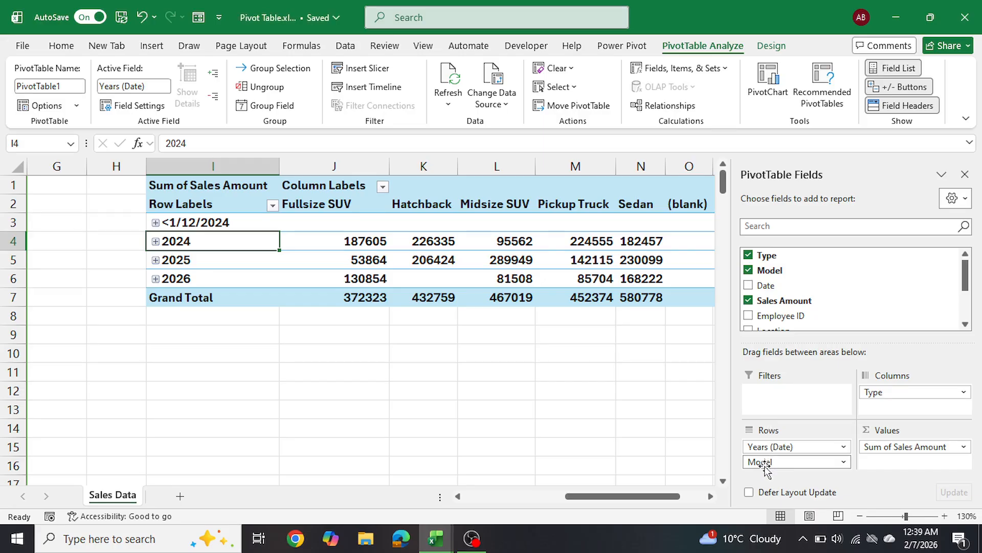
Try Model above Years (Date) in the PivotTable rows, look over the resulting layout, and restore Years (Date) to the outer level.
left_click_drag(761, 461, 764, 448)
scroll(360, 355, "down", 4)
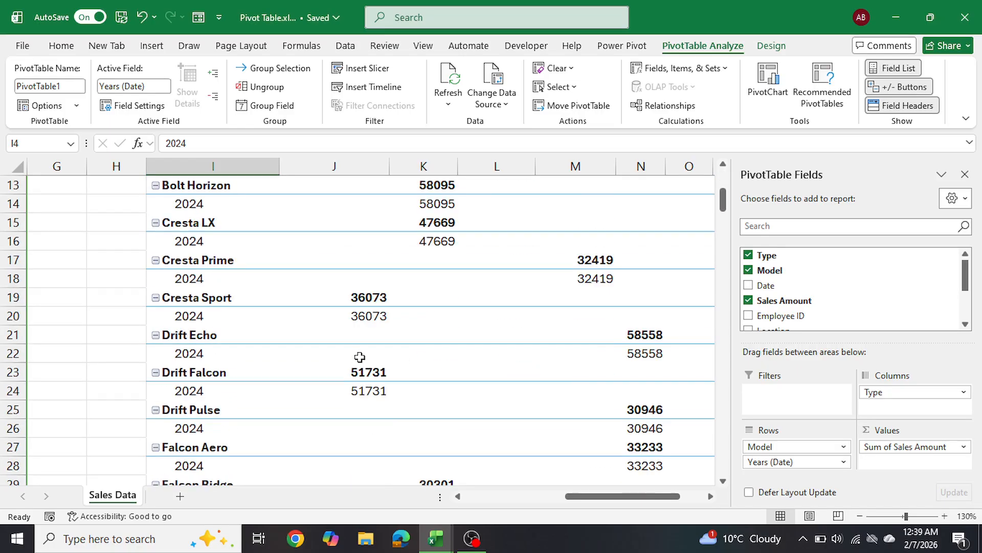
scroll(360, 357, "down", 2)
scroll(359, 356, "up", 6)
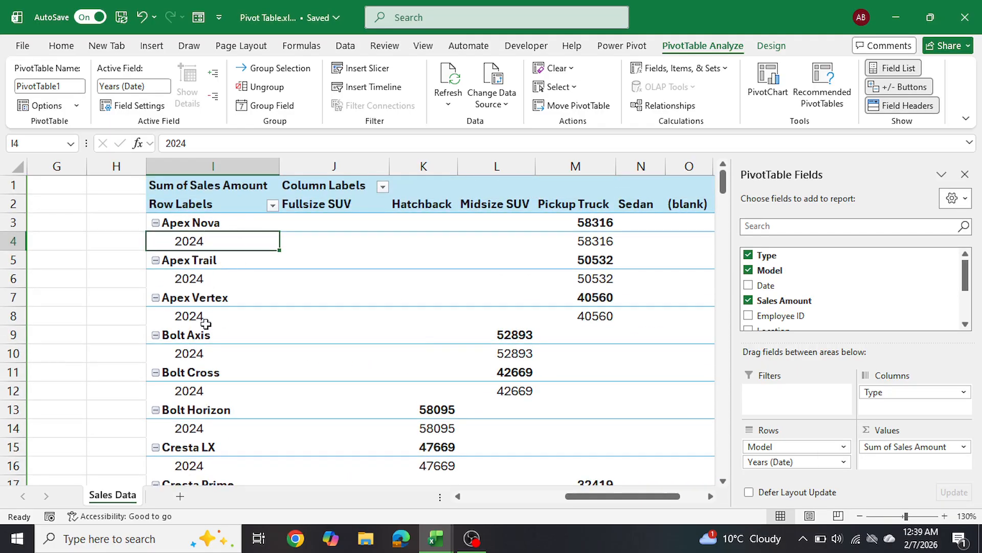
left_click_drag(778, 462, 778, 444)
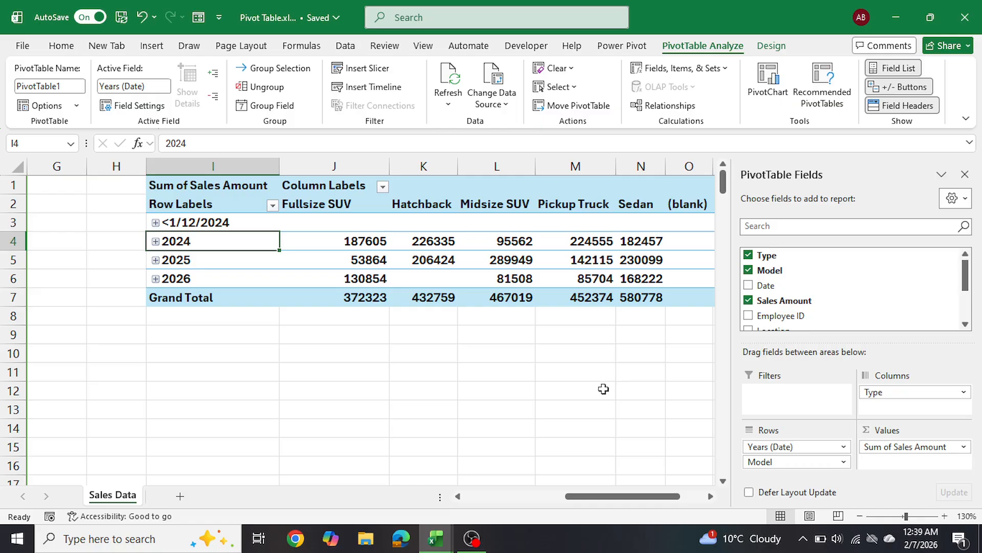
Hide the PivotTable field list and show it again from a value cell.
left_click(964, 174)
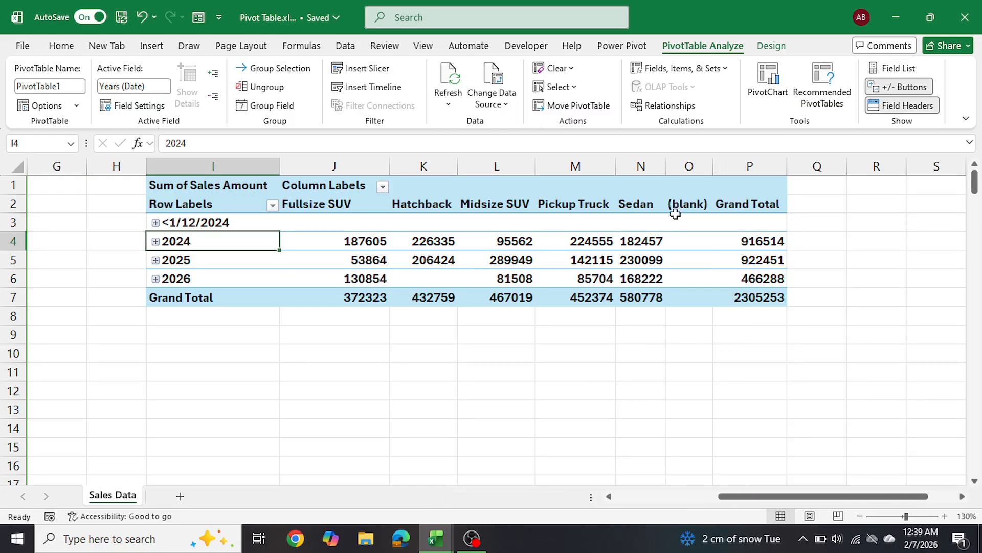
left_click(311, 234)
right_click(324, 241)
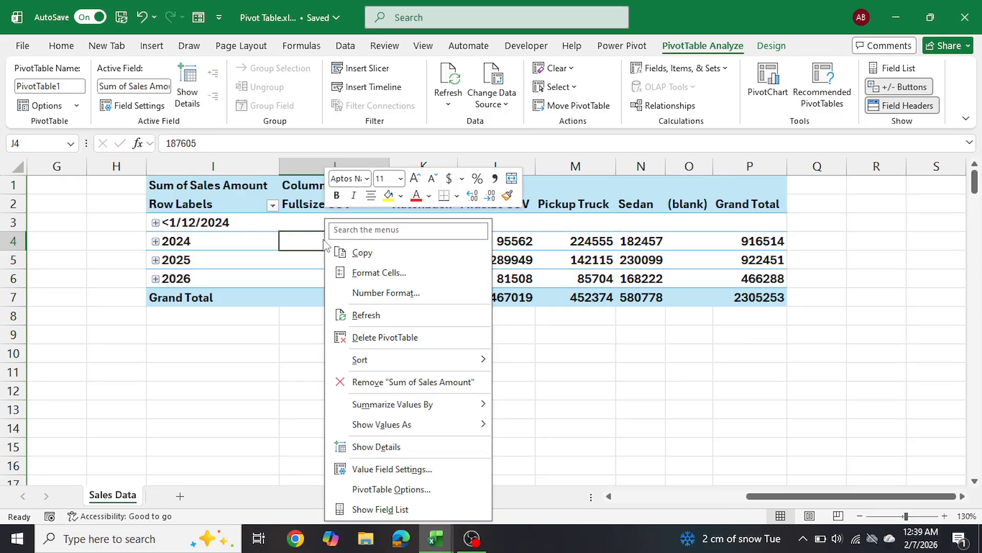
left_click(394, 508)
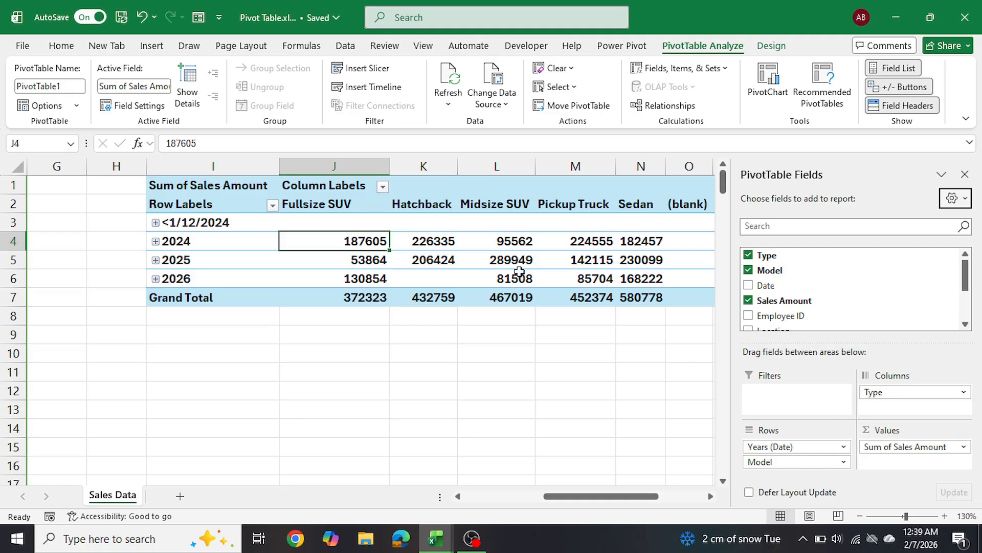
Apply the Accounting number format to the Sum of Sales Amount value field and close the PivotTable field list.
left_click_drag(515, 241, 516, 279)
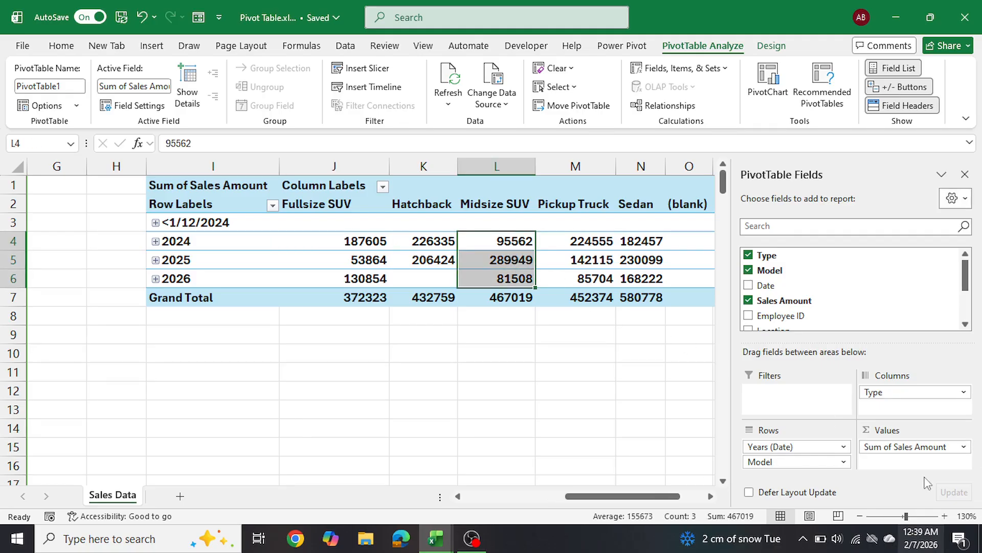
left_click(964, 450)
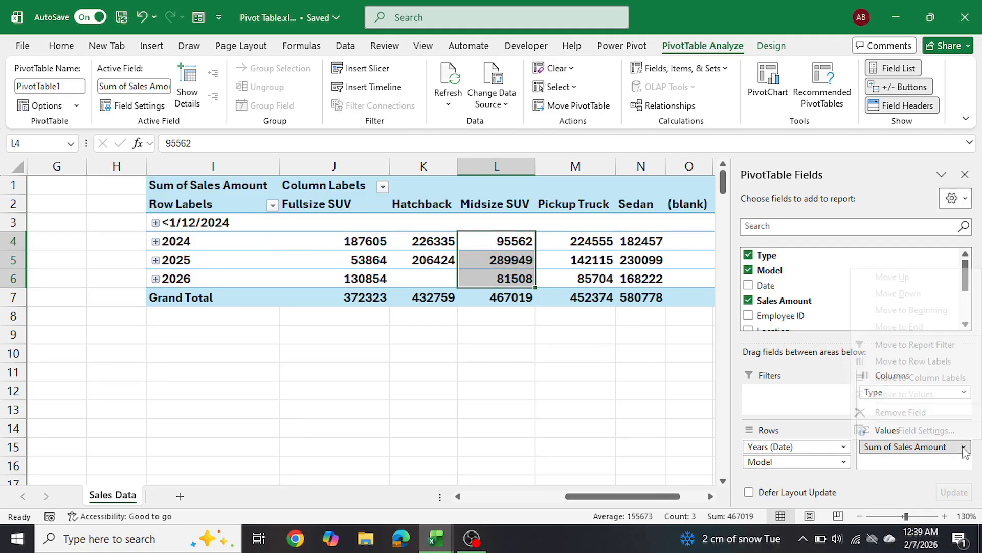
left_click(949, 433)
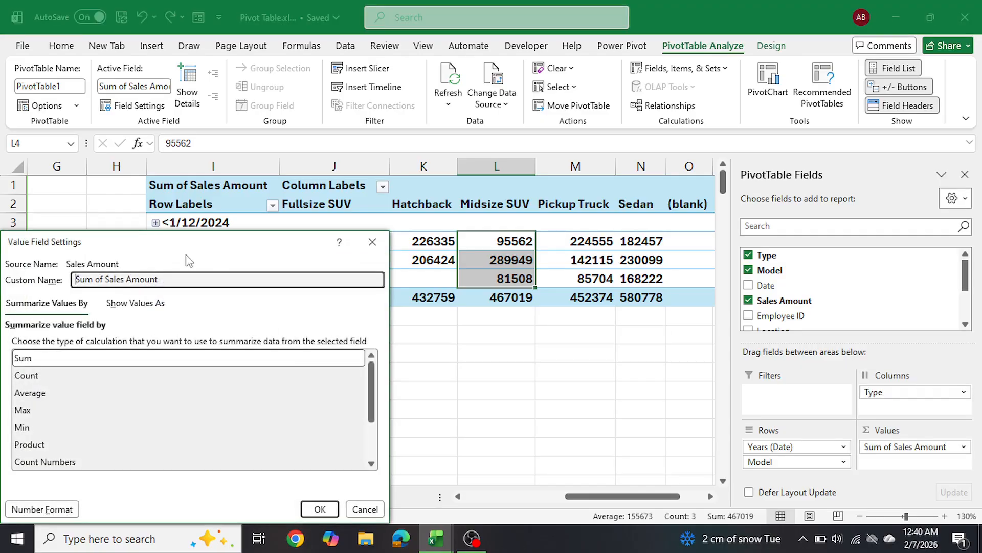
left_click(341, 207)
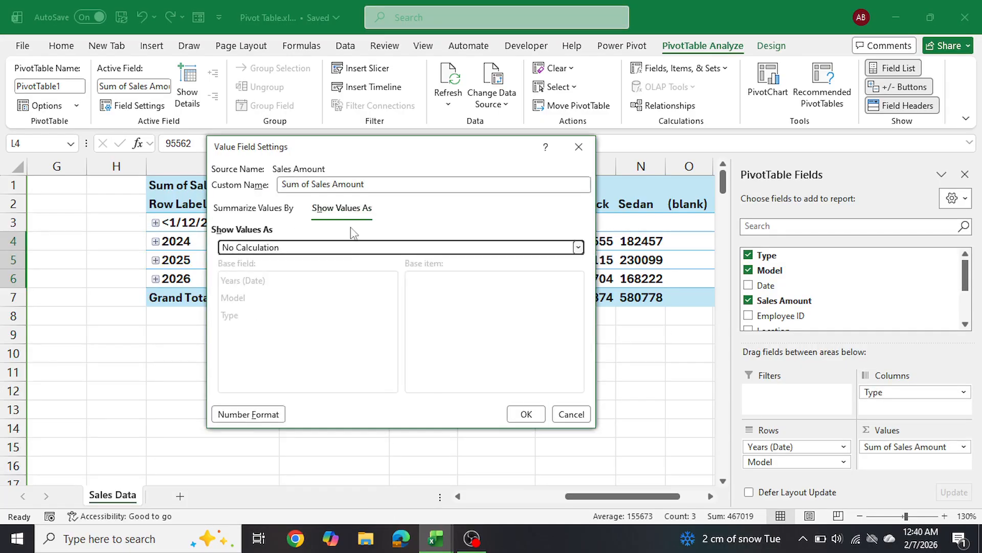
left_click(271, 415)
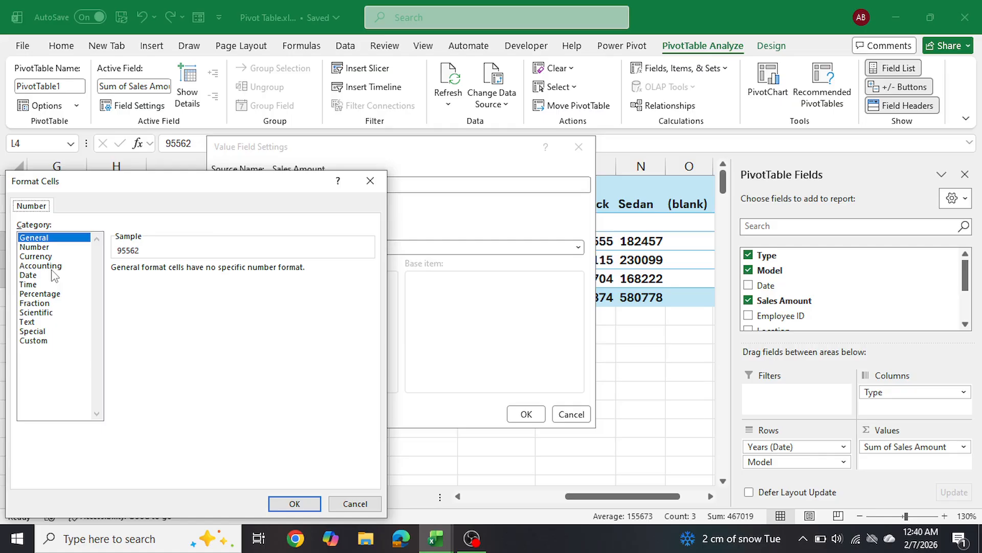
left_click(41, 266)
left_click(290, 503)
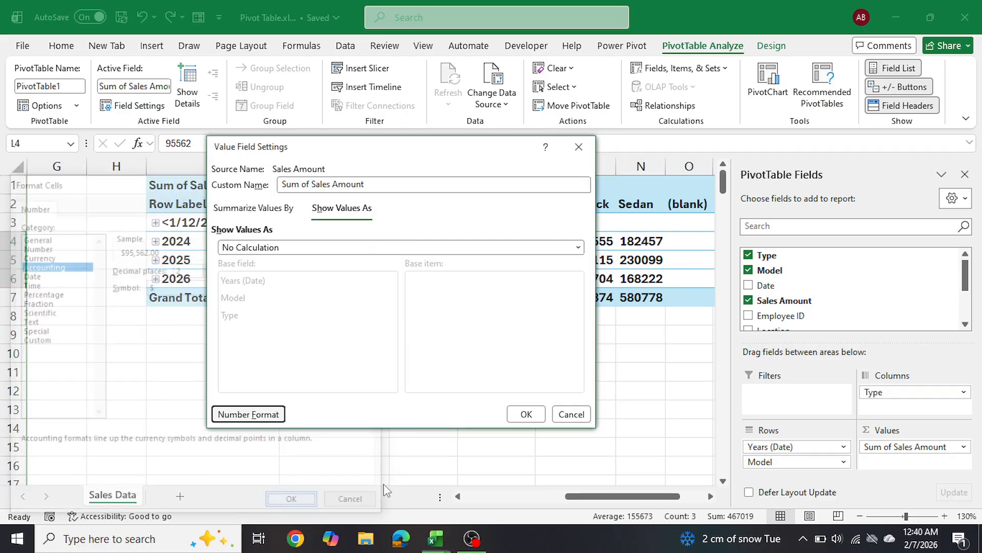
left_click(527, 412)
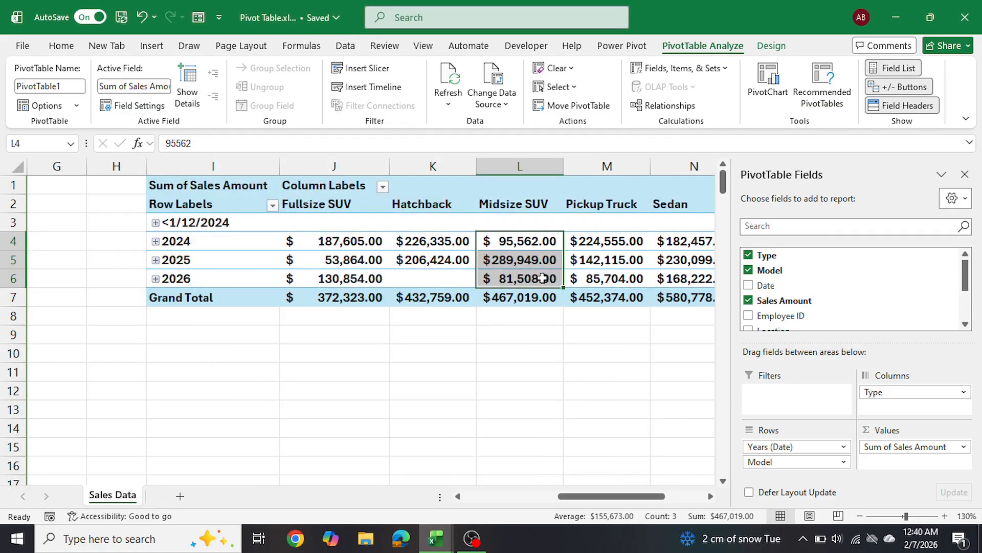
left_click(965, 175)
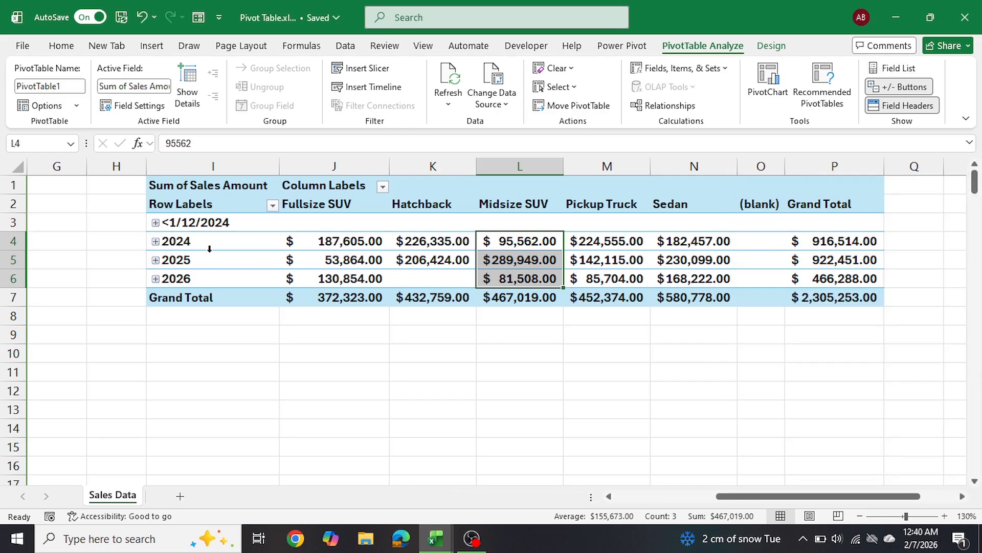
Examine the 2025 Sedan sales, expanding the year to check individual models such as Luma City, and collapse it again.
left_click(199, 264)
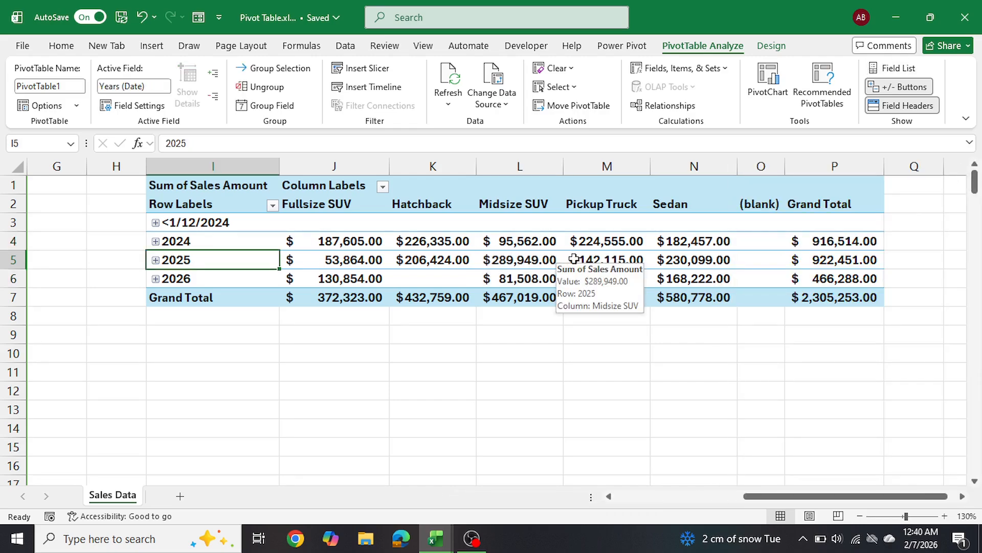
left_click(684, 262)
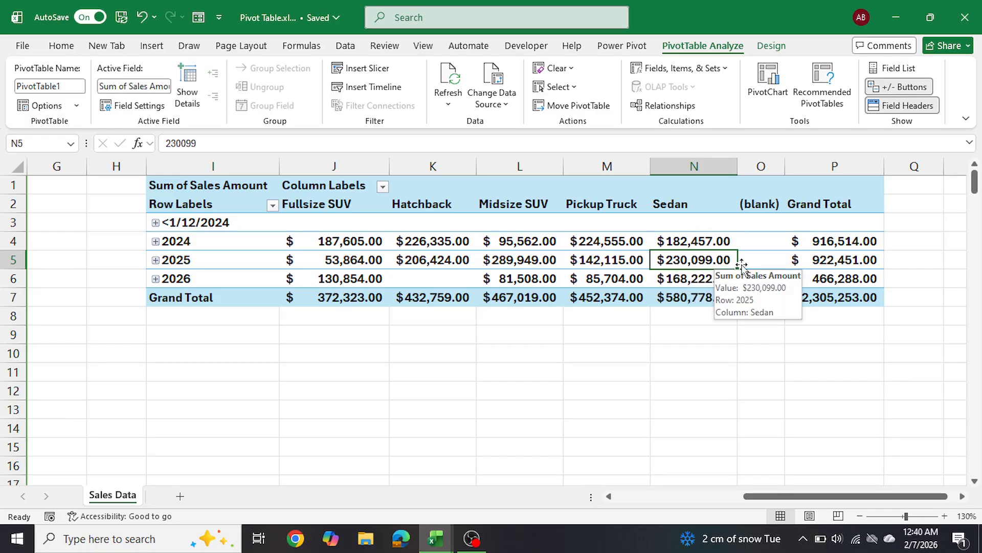
mouse_move(731, 262)
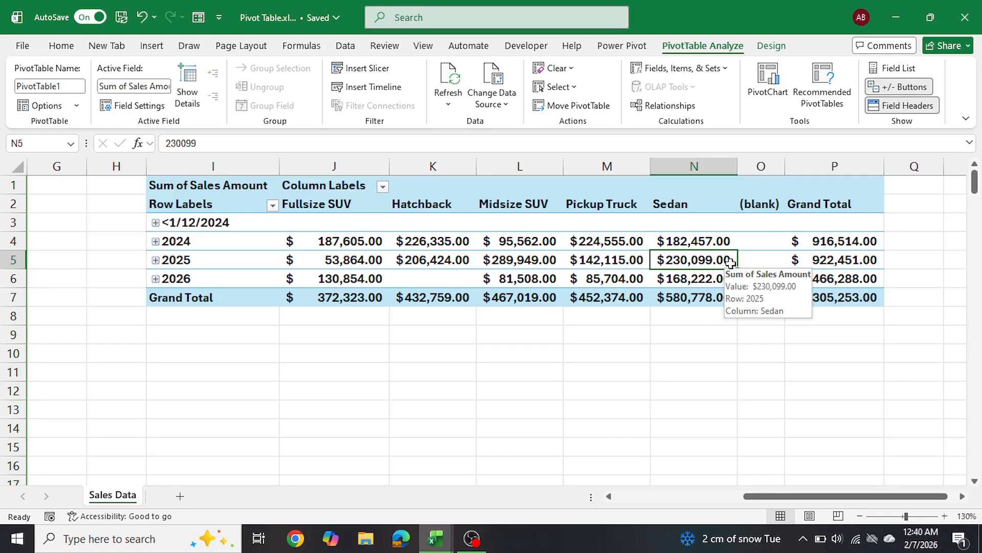
left_click(156, 261)
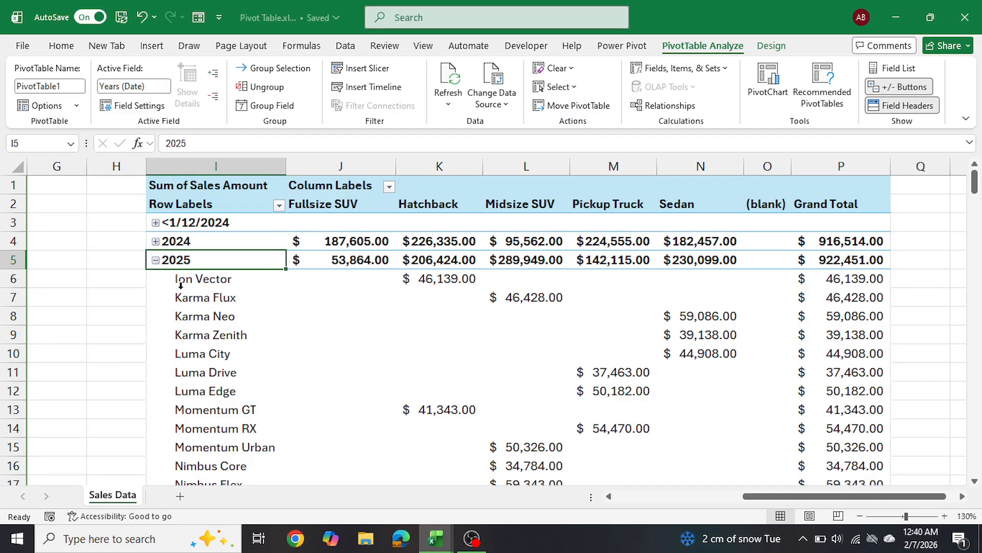
left_click_drag(184, 298, 184, 443)
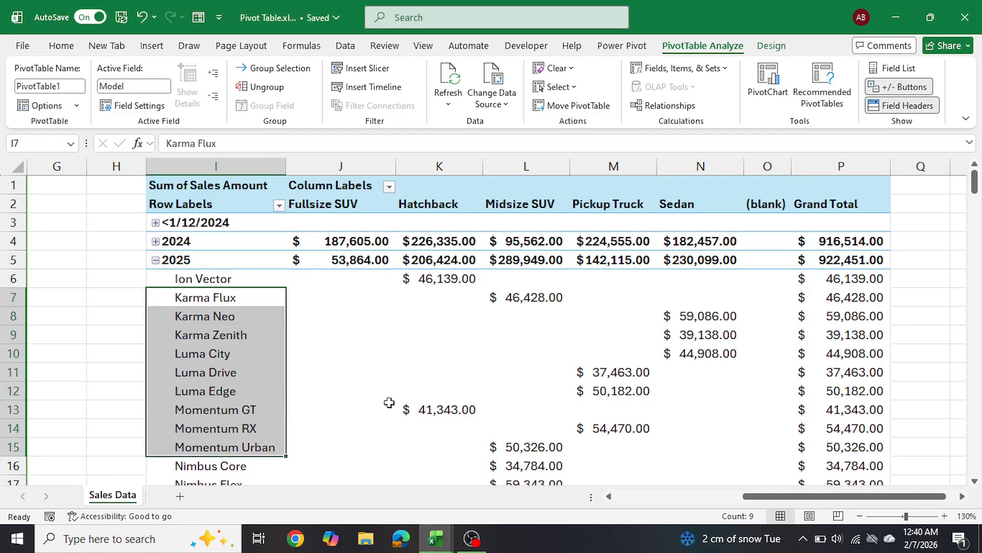
scroll(328, 301, "down", 1)
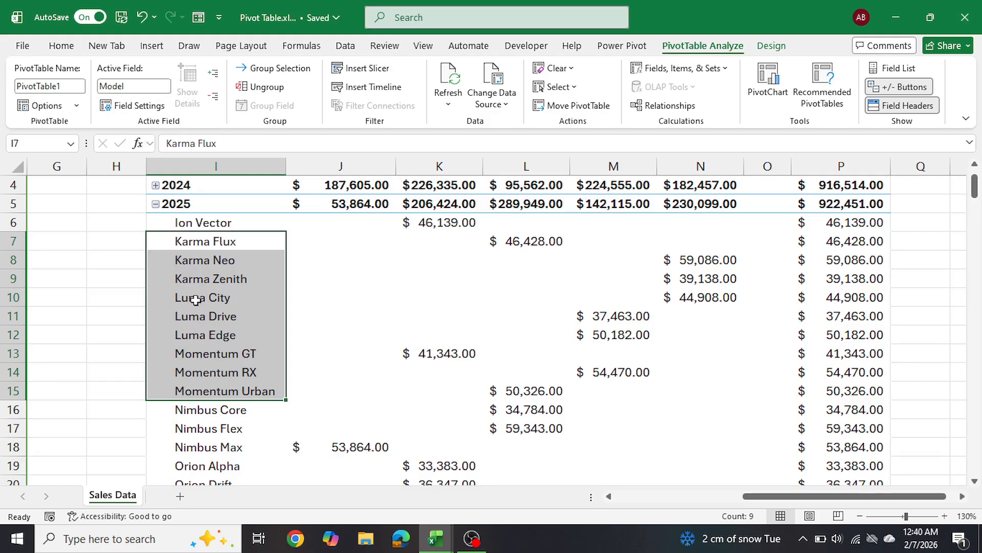
left_click(233, 302)
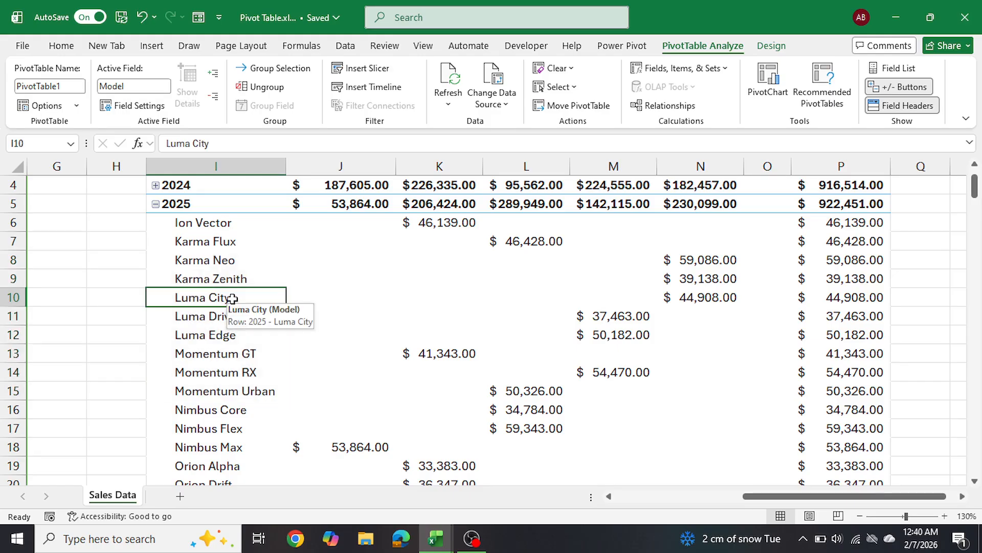
left_click(718, 301)
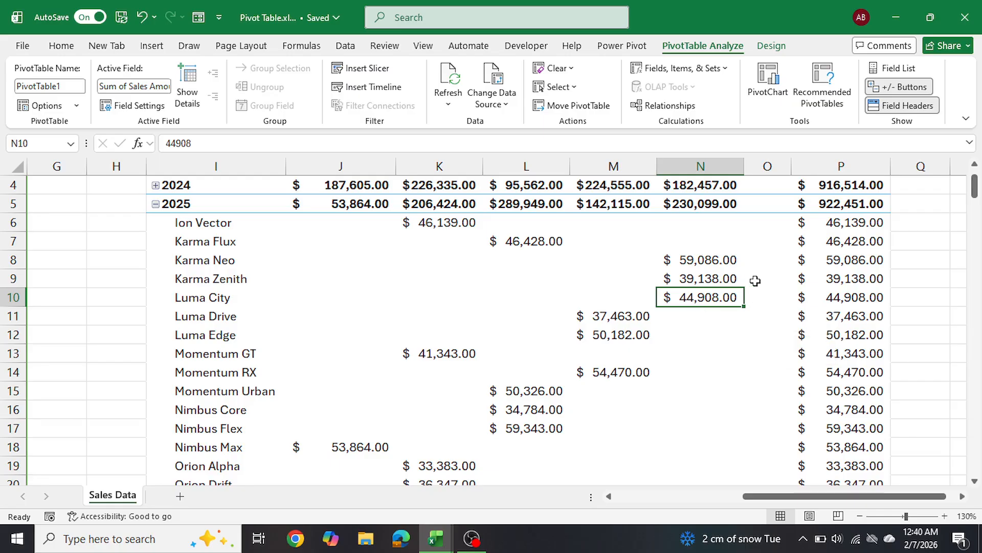
left_click(156, 204)
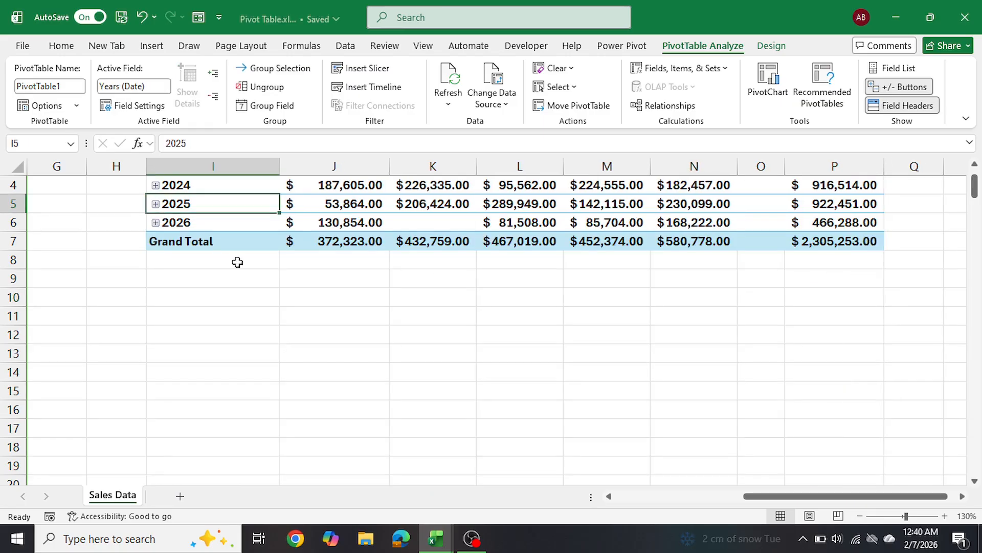
scroll(342, 327, "up", 1)
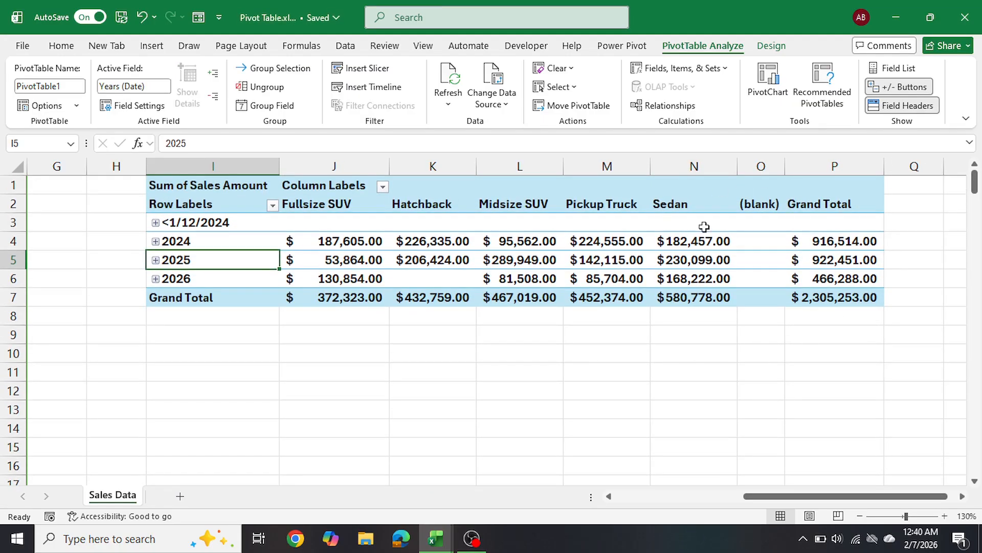
Insert slicers for the Type and Location fields of the PivotTable.
left_click(745, 220)
left_click(590, 263)
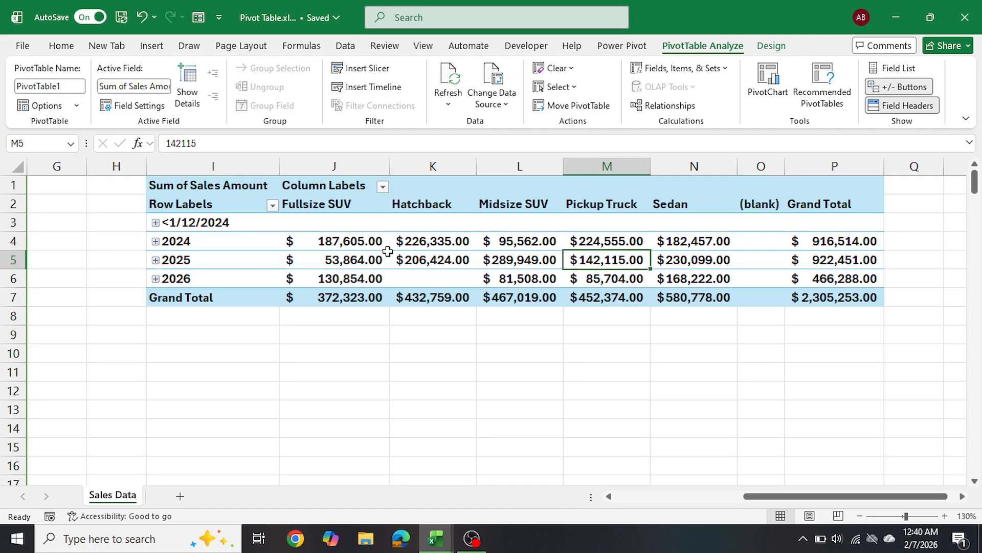
left_click(366, 68)
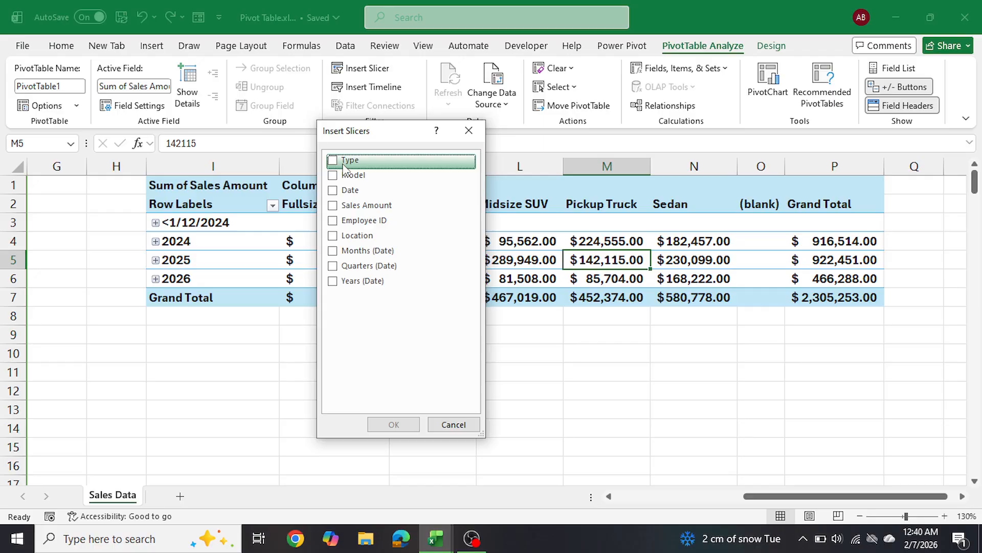
left_click(333, 162)
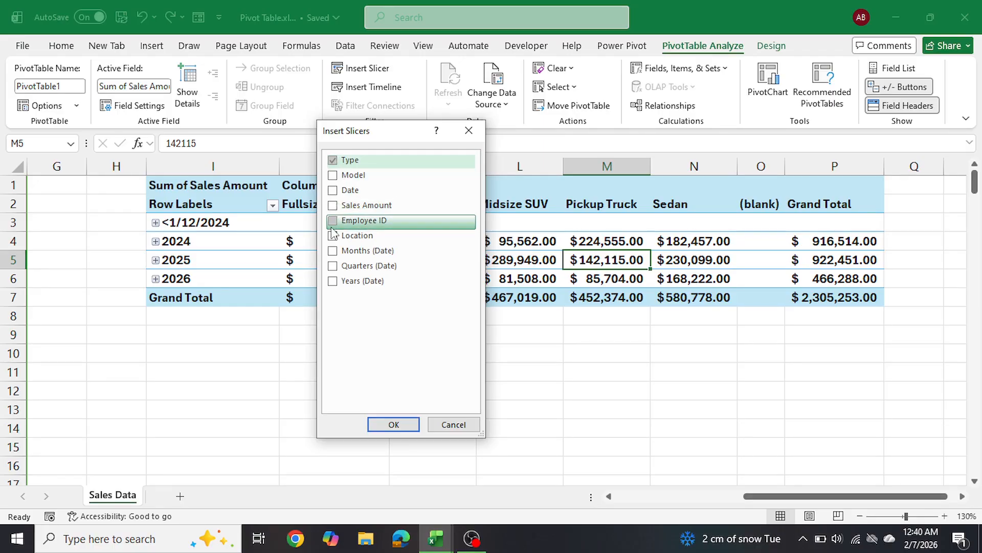
left_click(333, 282)
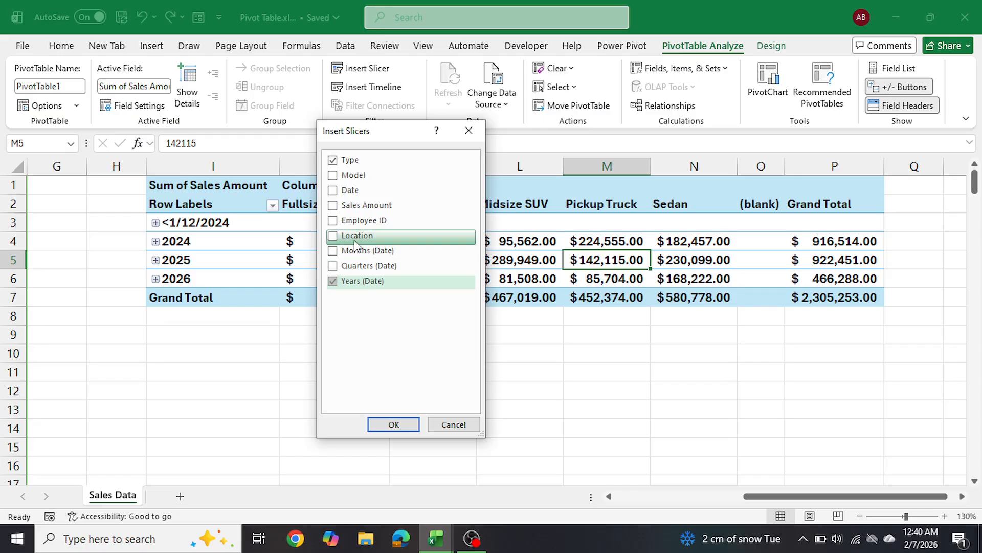
left_click(333, 236)
left_click(336, 281)
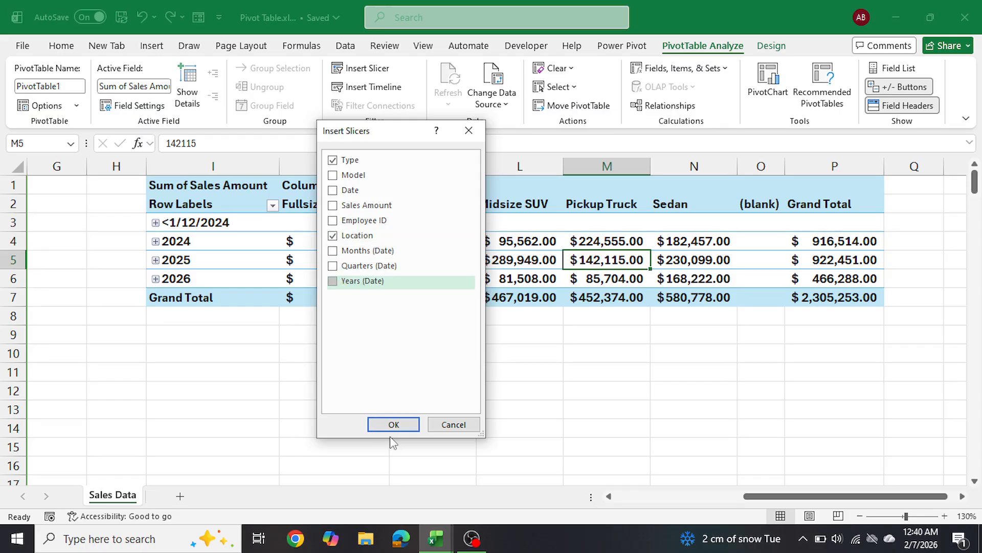
left_click(394, 425)
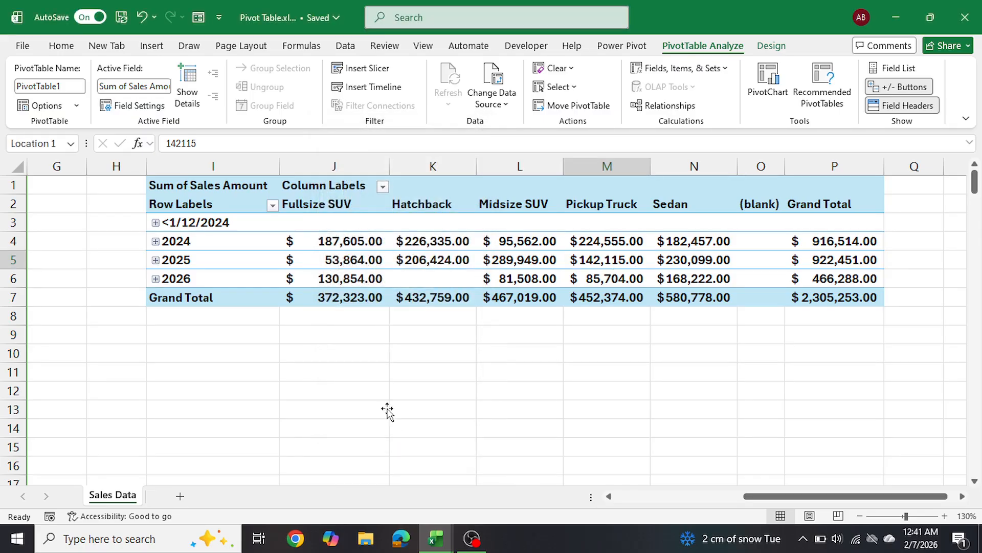
Move the Type and Location slicers apart and shorten them to about 2.31" and 1.69" high to fit their buttons.
left_click_drag(336, 202, 246, 214)
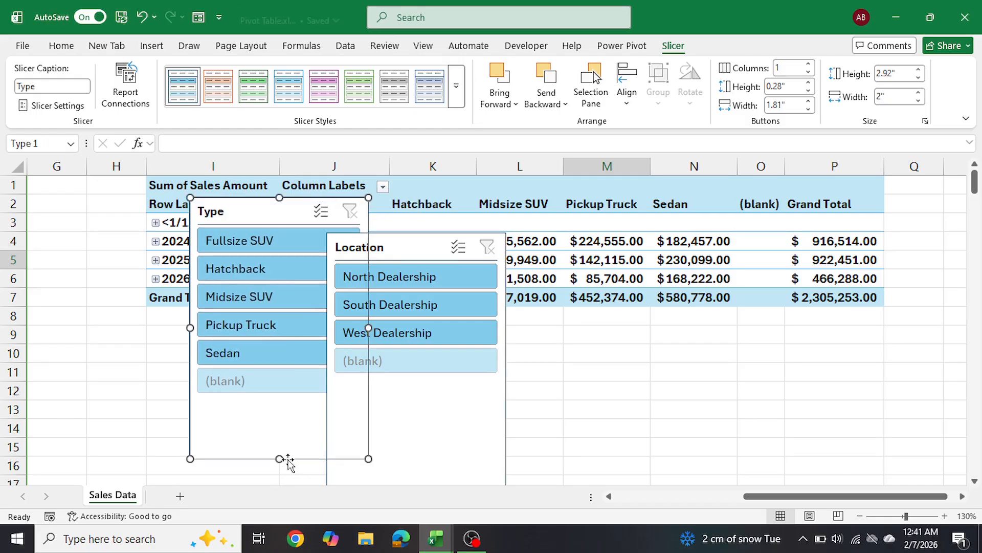
left_click_drag(276, 433, 279, 404)
left_click_drag(409, 248, 502, 214)
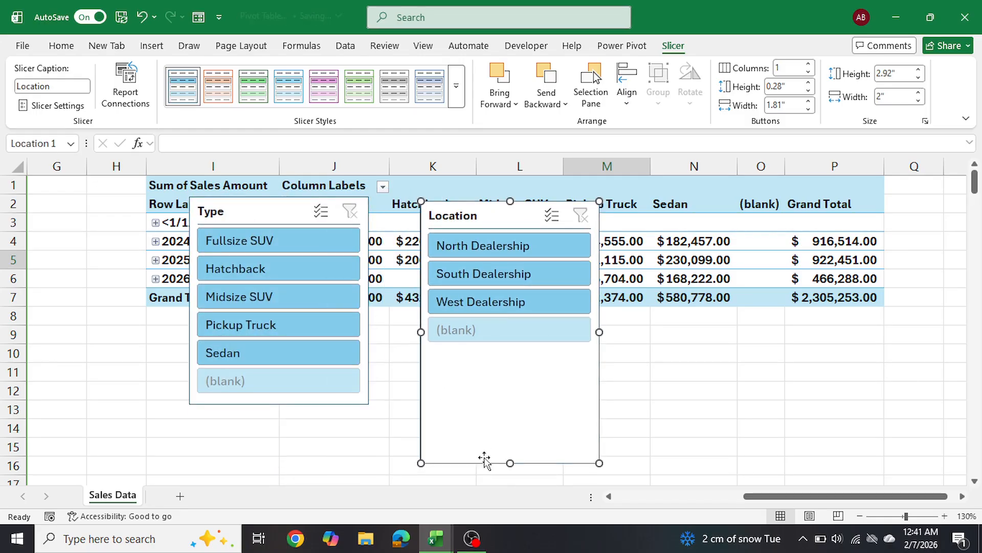
left_click_drag(509, 463, 510, 352)
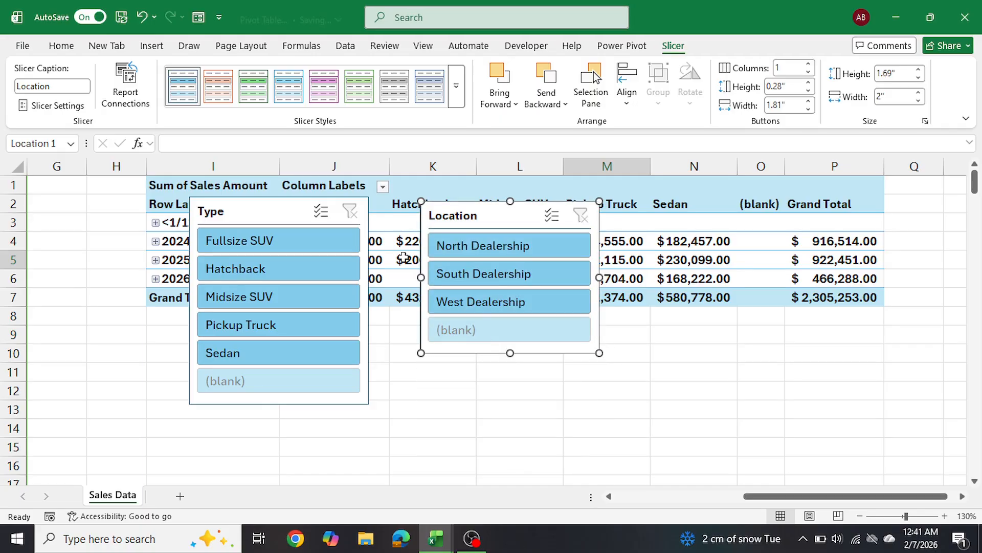
Move the Type slicer off the PivotTable values and insert two blank columns directly before the PivotTable.
left_click_drag(234, 223, 77, 241)
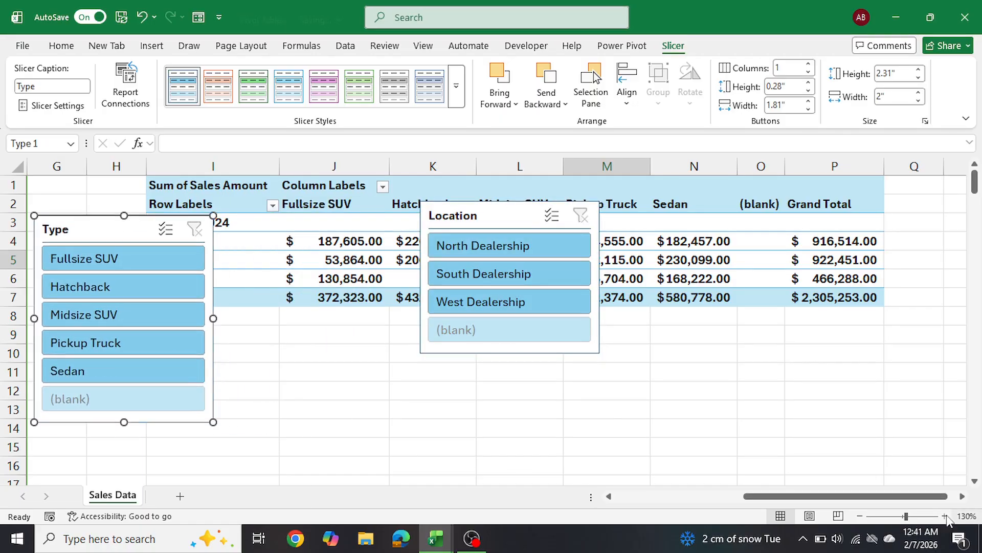
left_click_drag(881, 496, 847, 499)
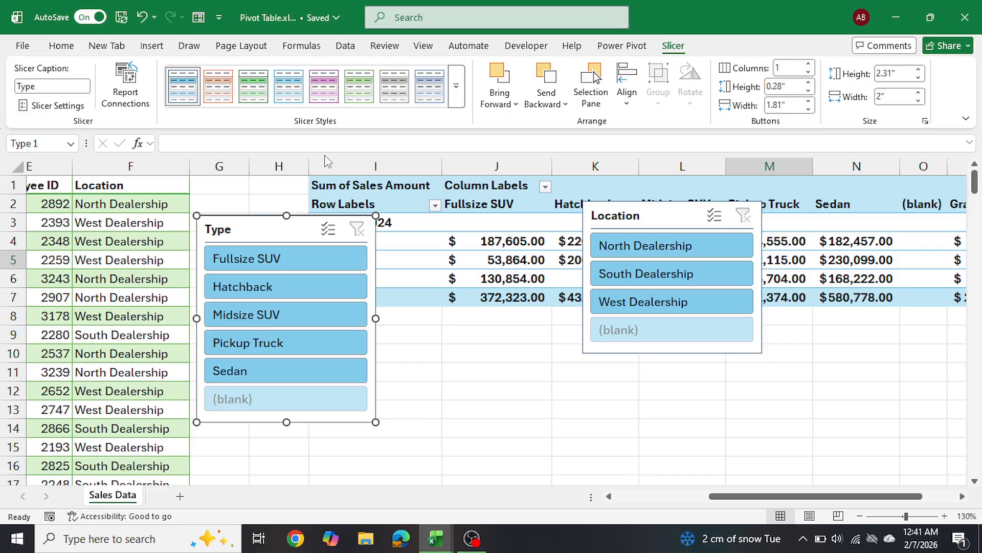
left_click(341, 163)
right_click(341, 163)
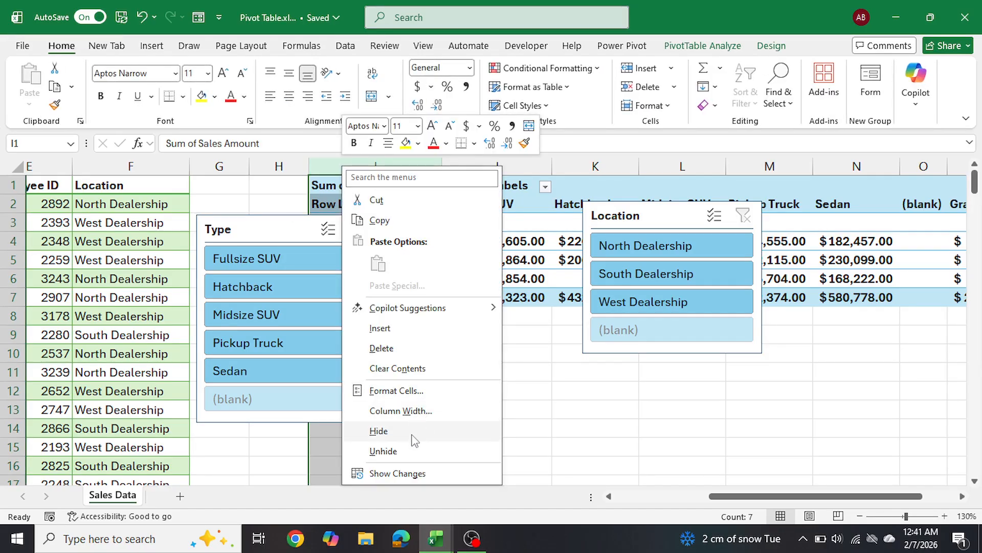
left_click(419, 331)
left_click(435, 166)
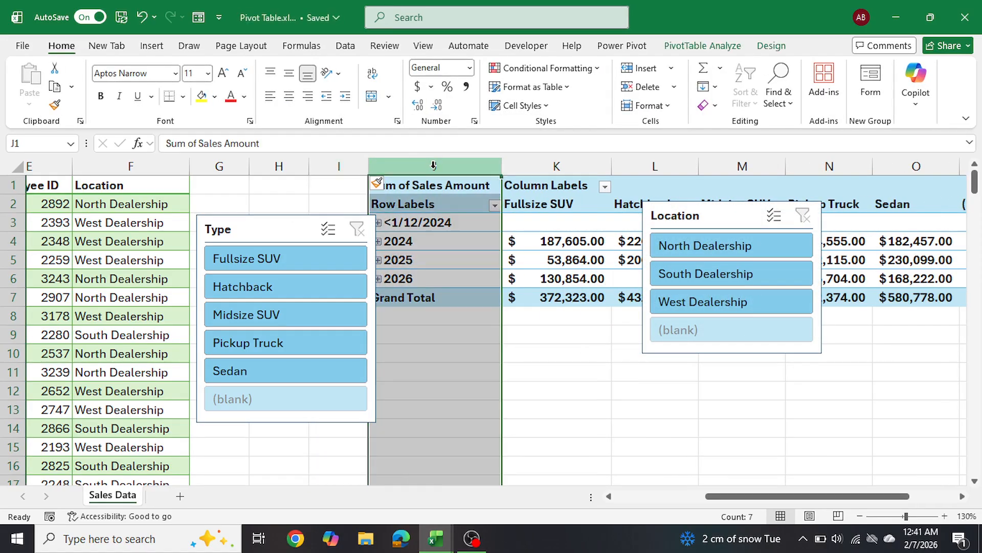
right_click(435, 166)
left_click(482, 330)
Place the Type slicer in the blank columns between the data and the PivotTable, with the Location slicer directly below it.
left_click_drag(274, 235, 294, 200)
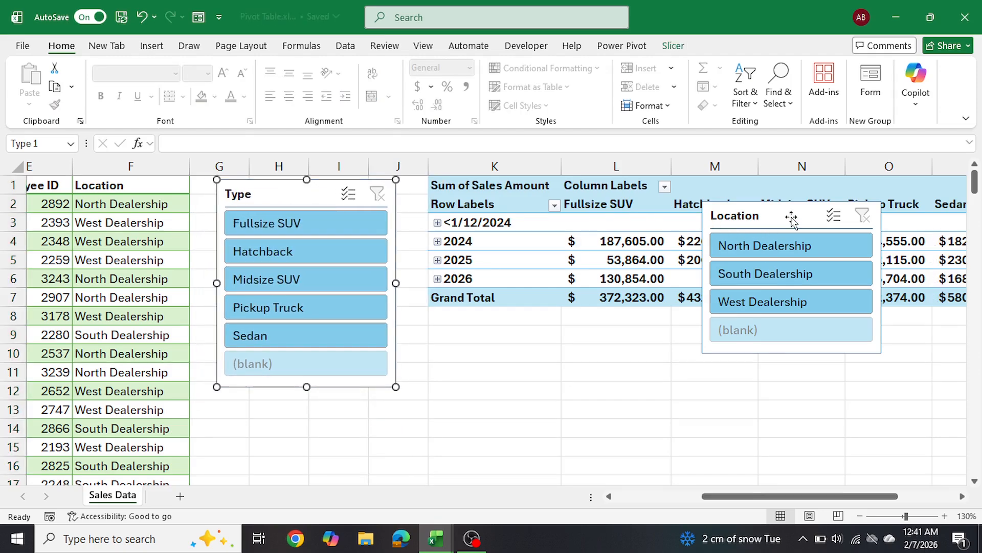
left_click_drag(791, 214, 305, 406)
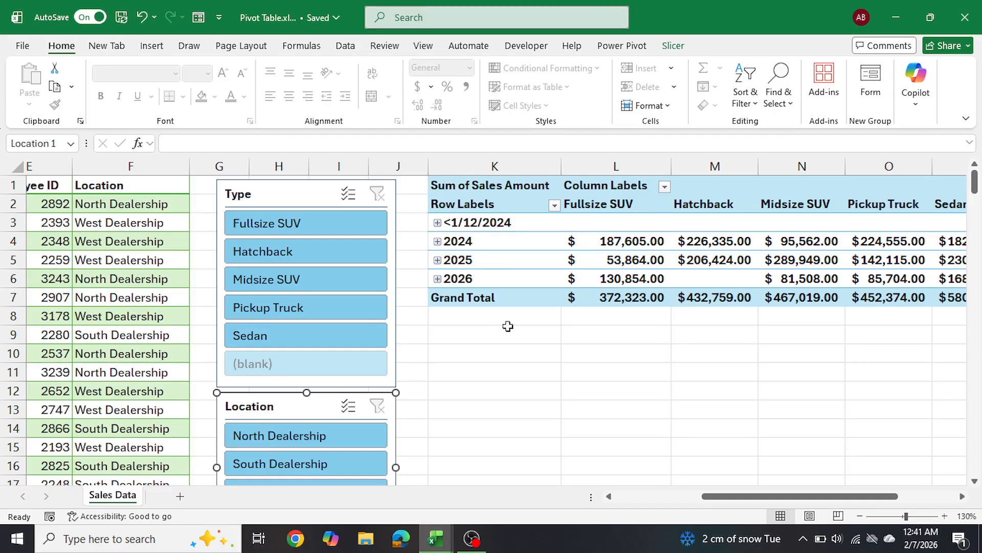
left_click(485, 333)
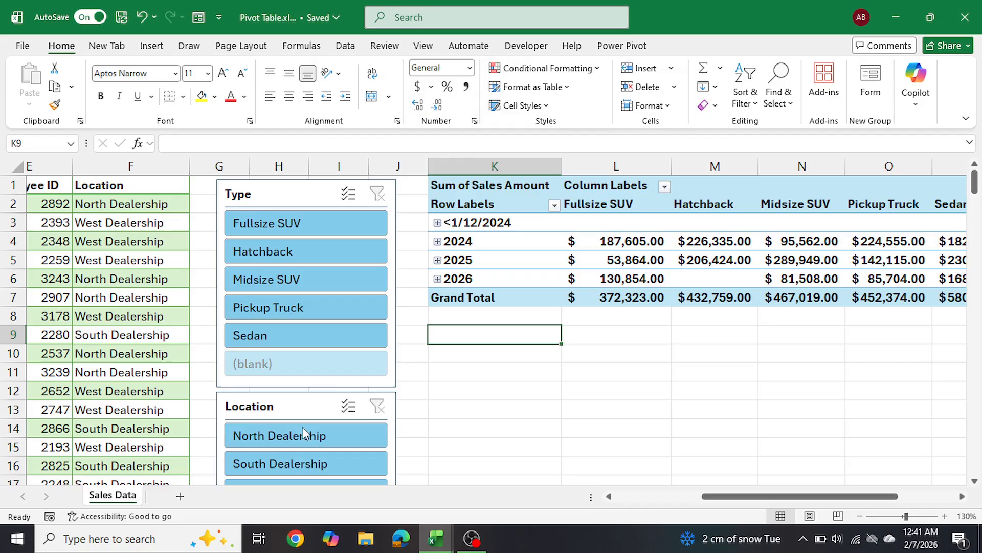
Filter the PivotTable to Sedan sales at North Dealership with the slicers, and clear both filters again.
left_click(301, 337)
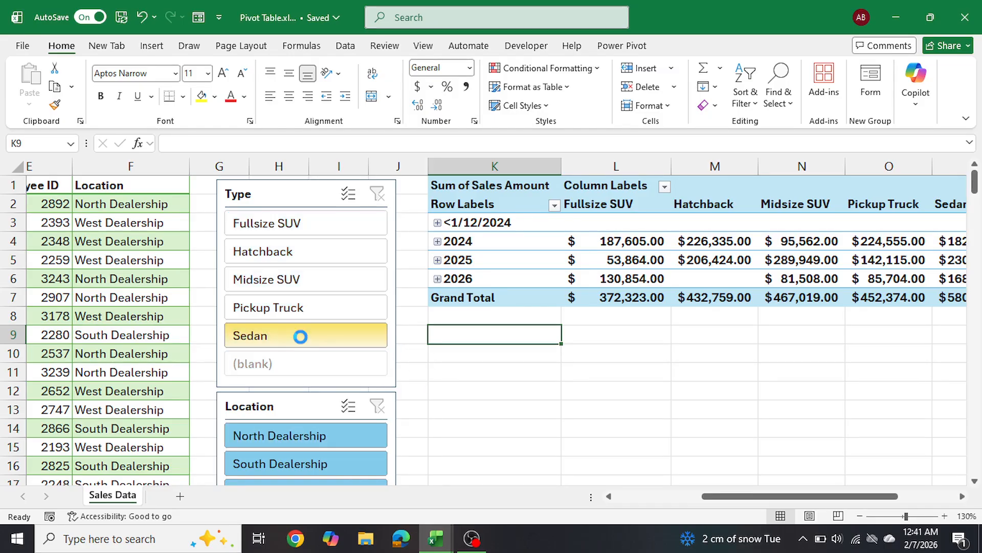
left_click(298, 444)
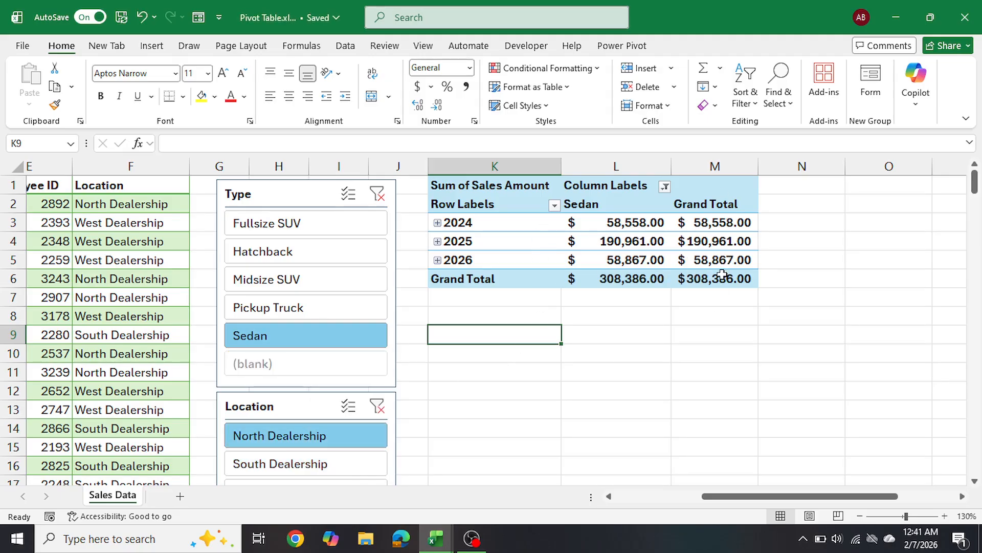
left_click(377, 194)
left_click(377, 407)
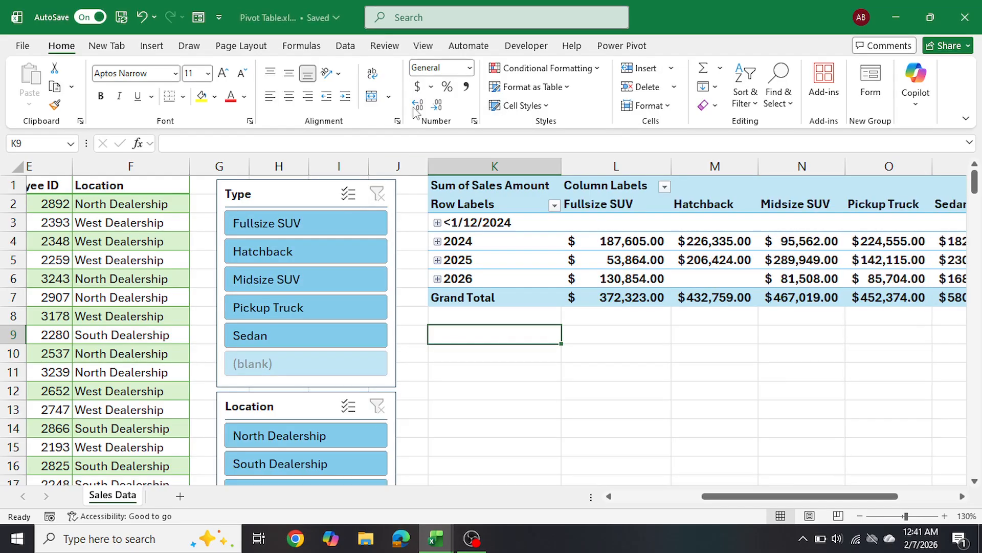
Insert a slicer for the Years (Date) field of the PivotTable.
left_click(630, 276)
left_click(700, 45)
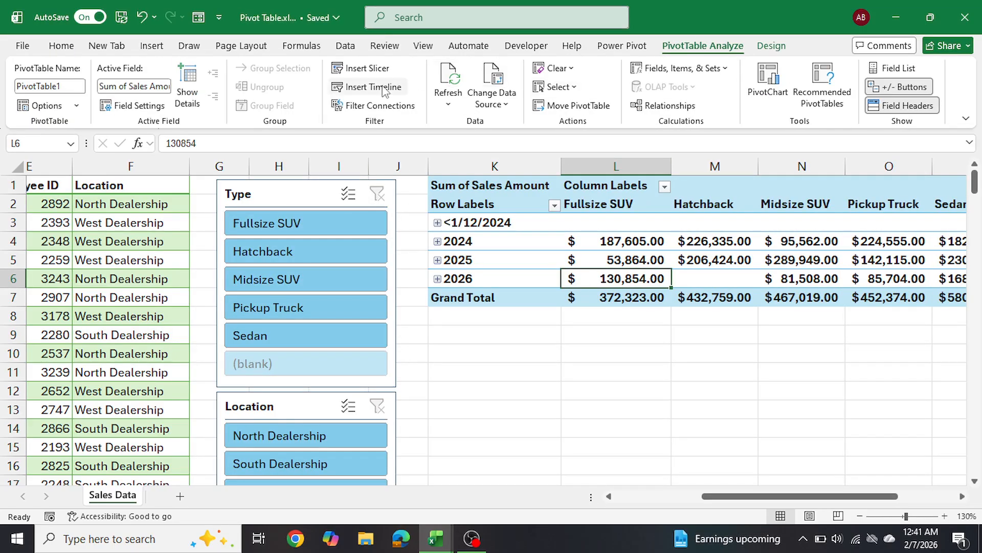
left_click(367, 68)
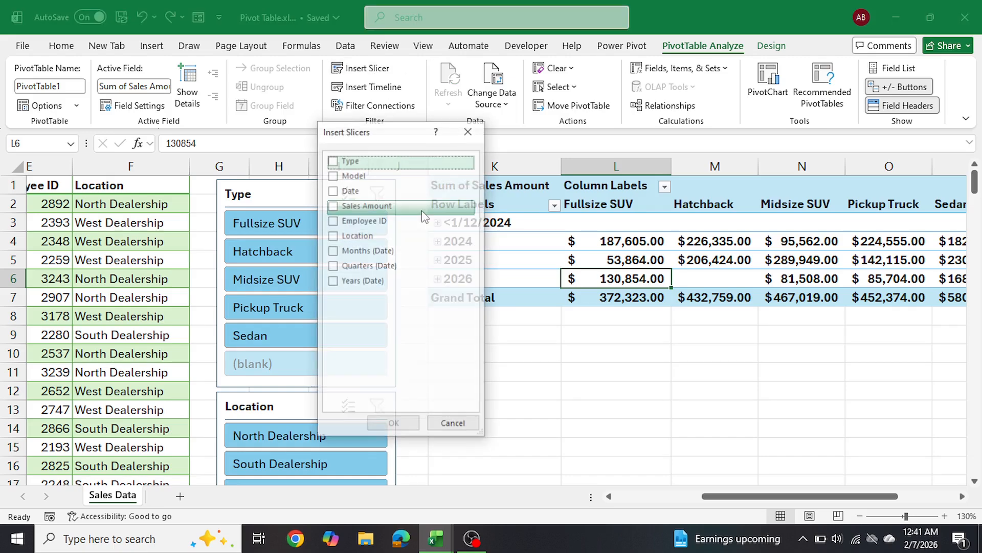
left_click(359, 281)
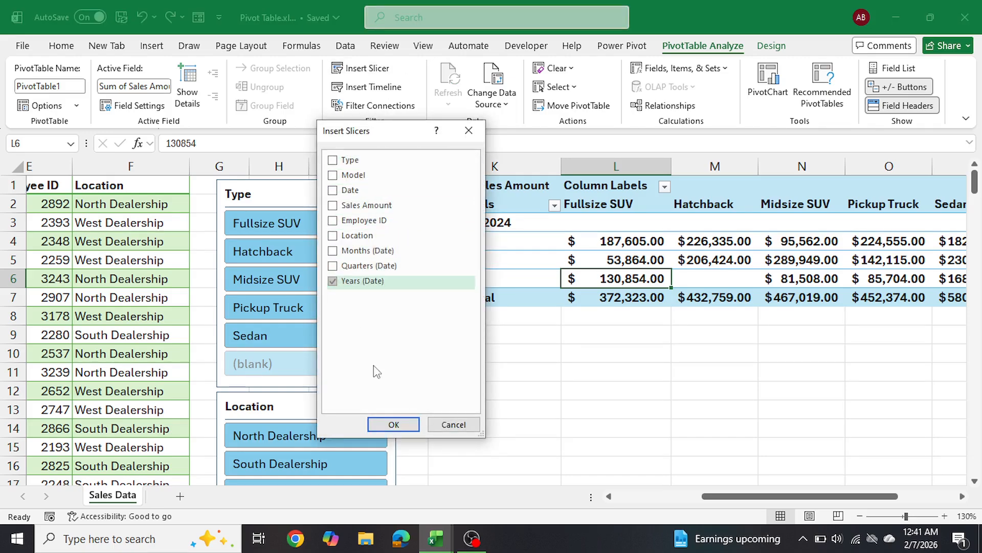
left_click(393, 424)
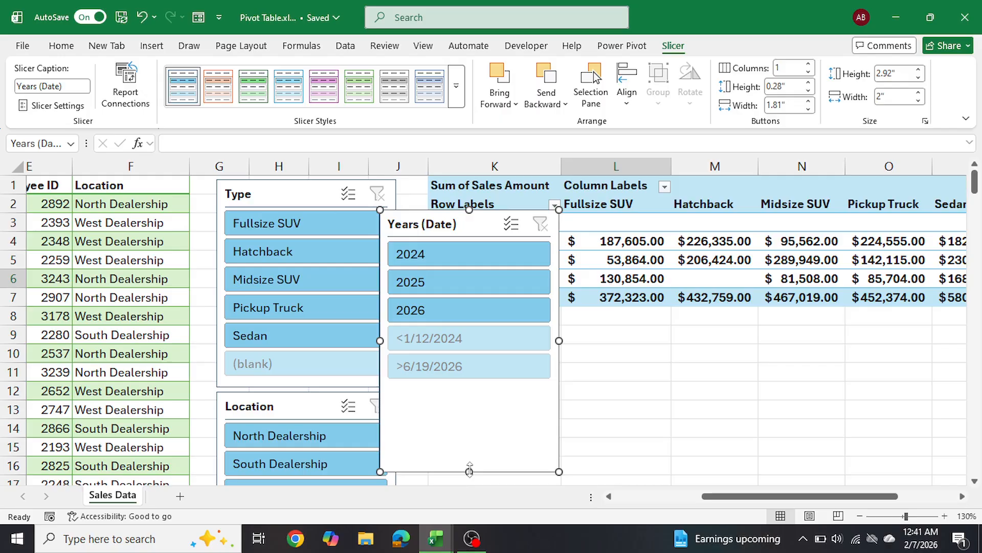
Shorten the Years (Date) slicer to about 1.32" high and place it below the PivotTable, beside the Type slicer.
left_click_drag(469, 471, 469, 328)
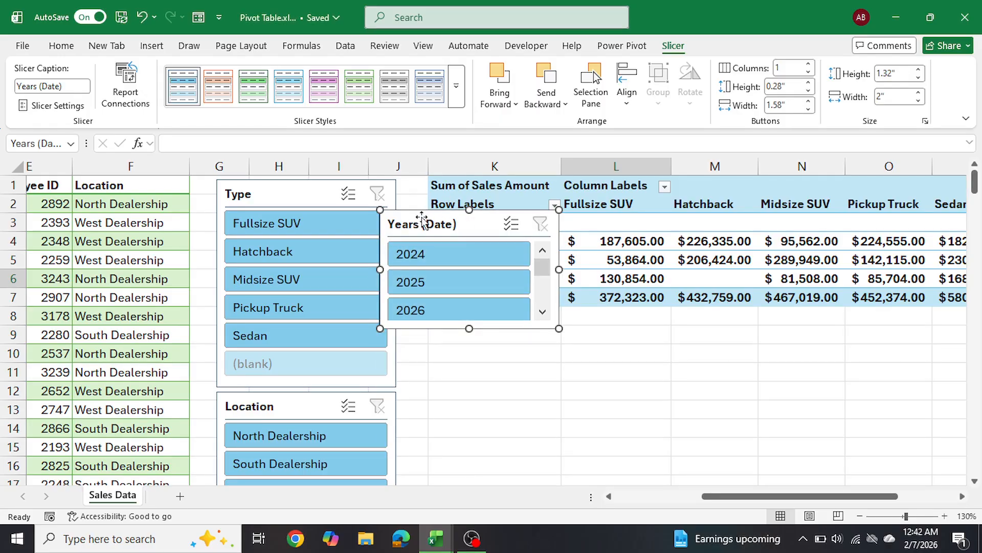
left_click_drag(418, 222, 436, 329)
scroll(436, 357, "down", 2)
scroll(505, 379, "up", 2)
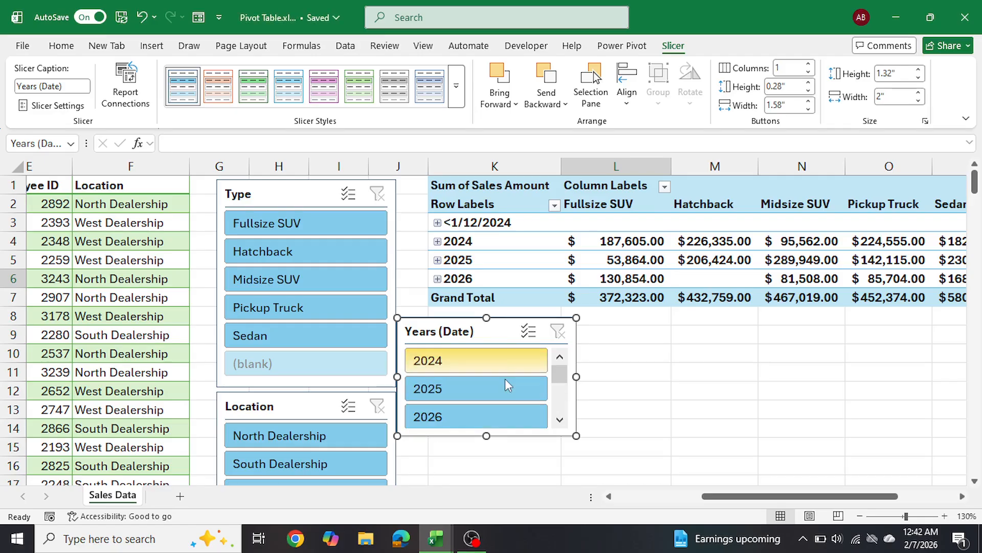
scroll(645, 356, "down", 2)
scroll(645, 355, "up", 2)
left_click(611, 376)
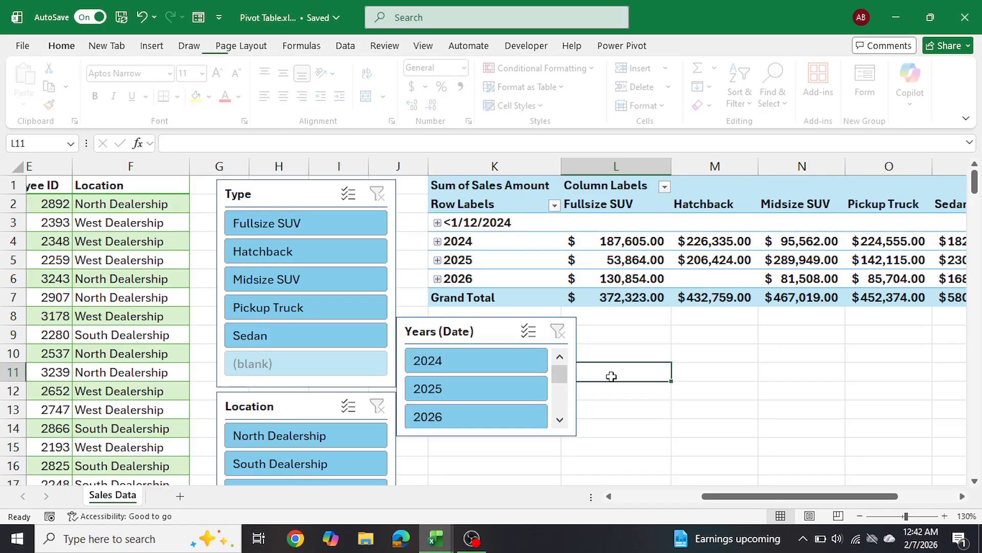
scroll(609, 375, "down", 3)
scroll(609, 375, "up", 1)
key("ctrl+z")
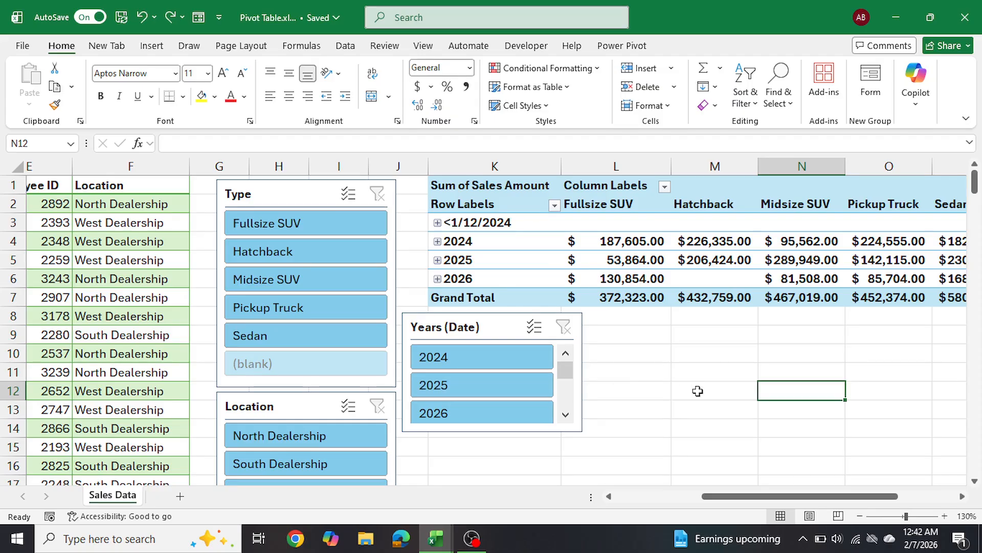
Filter the PivotTable to 2025 Pickup Truck sales at South Dealership, and switch the location to North Dealership.
left_click(284, 313)
left_click(283, 463)
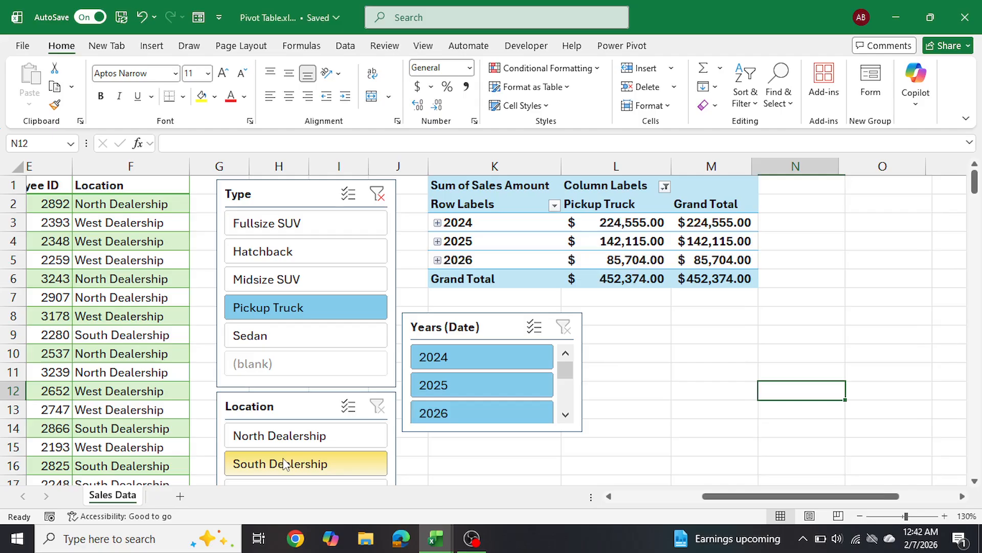
left_click(480, 383)
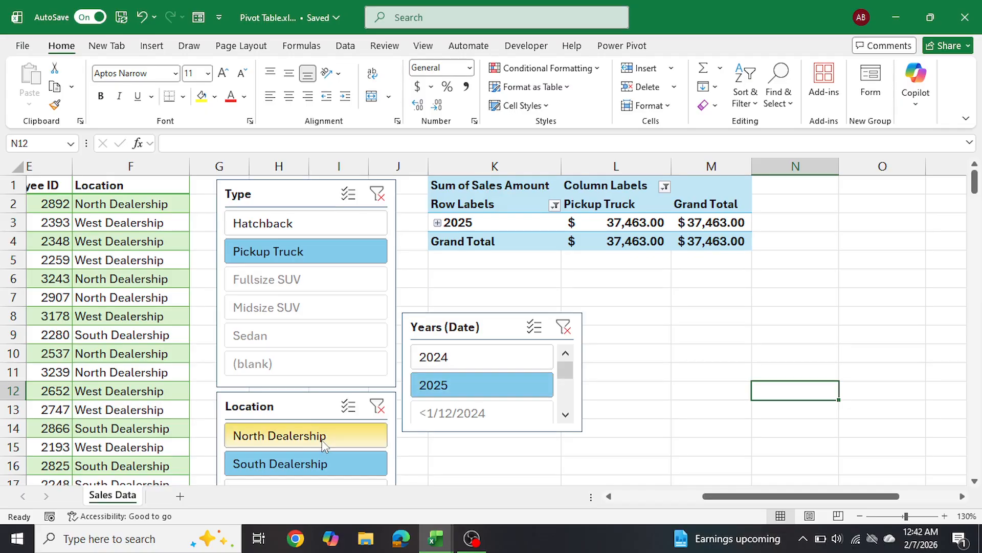
left_click(292, 444)
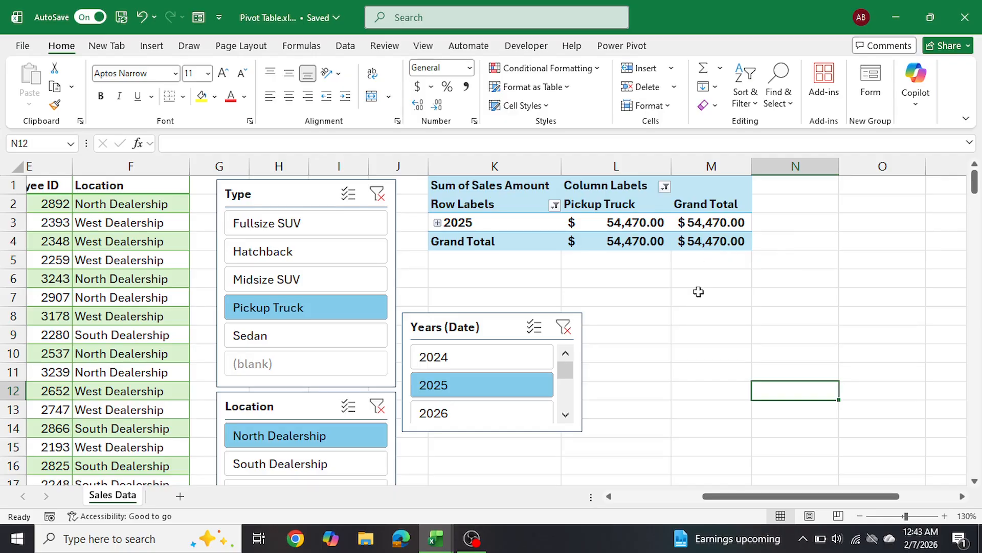
Clear the filters of the Years (Date), Type and Location slicers.
left_click(563, 327)
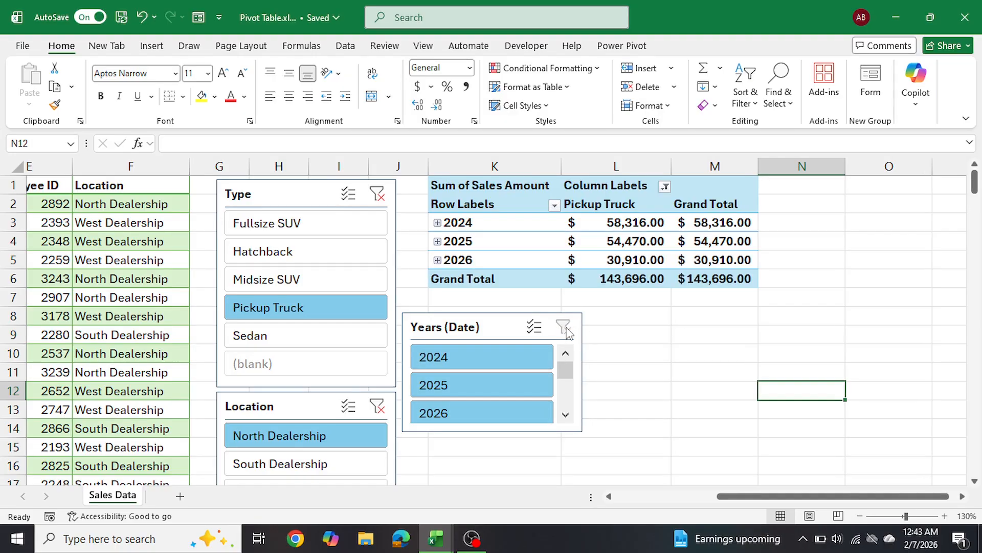
left_click(377, 193)
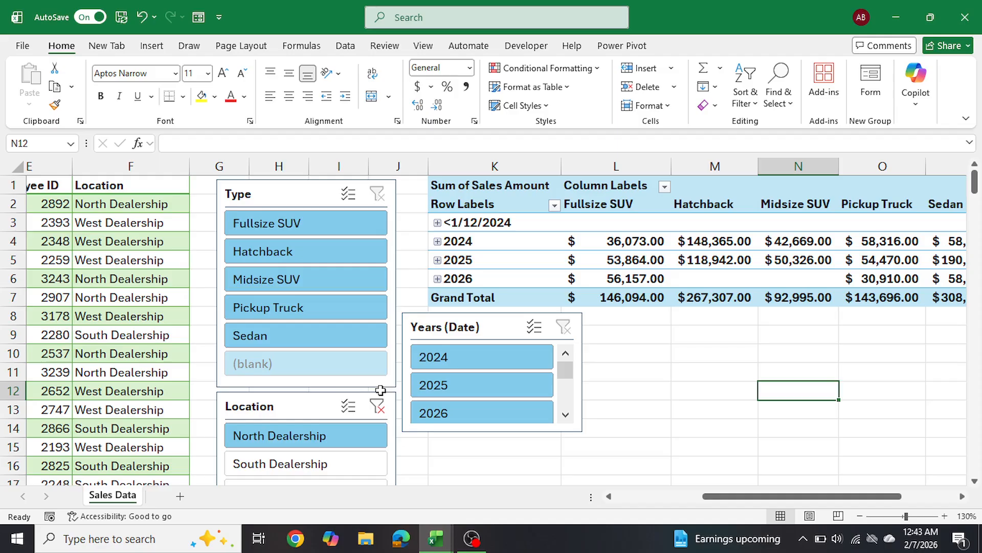
left_click(377, 405)
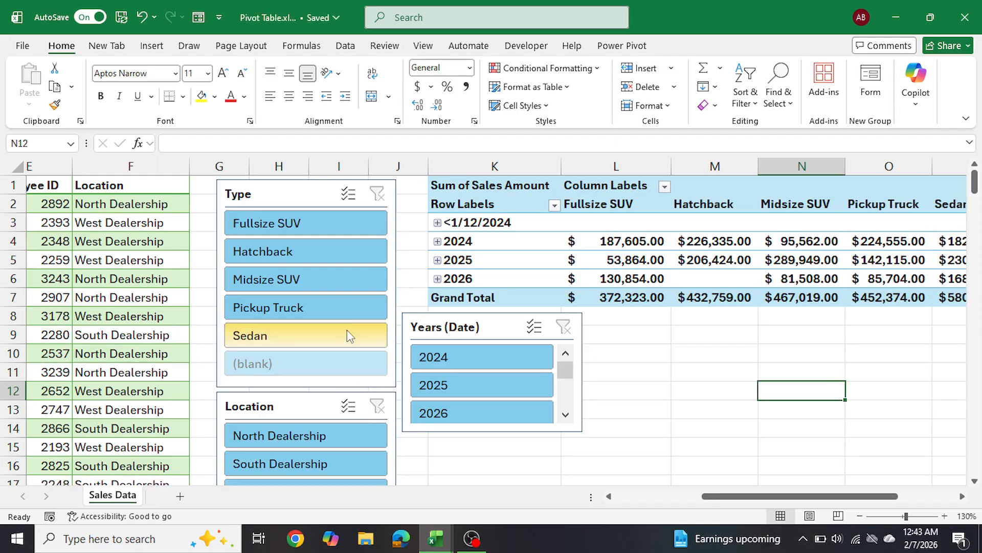
Filter the PivotTable to 2026 sales at South Dealership for both Fullsize SUV and Midsize SUV.
left_click(318, 463)
left_click(486, 407)
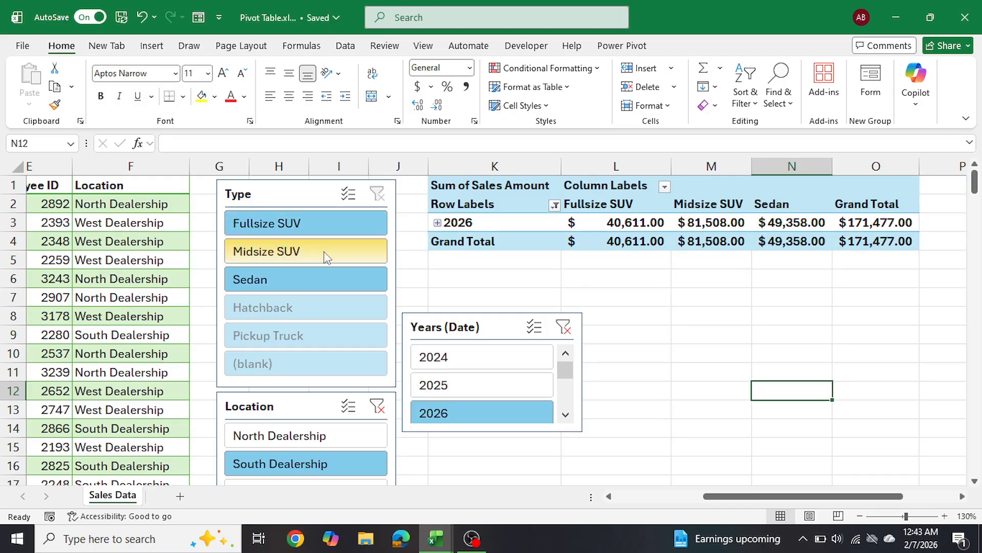
left_click(321, 222)
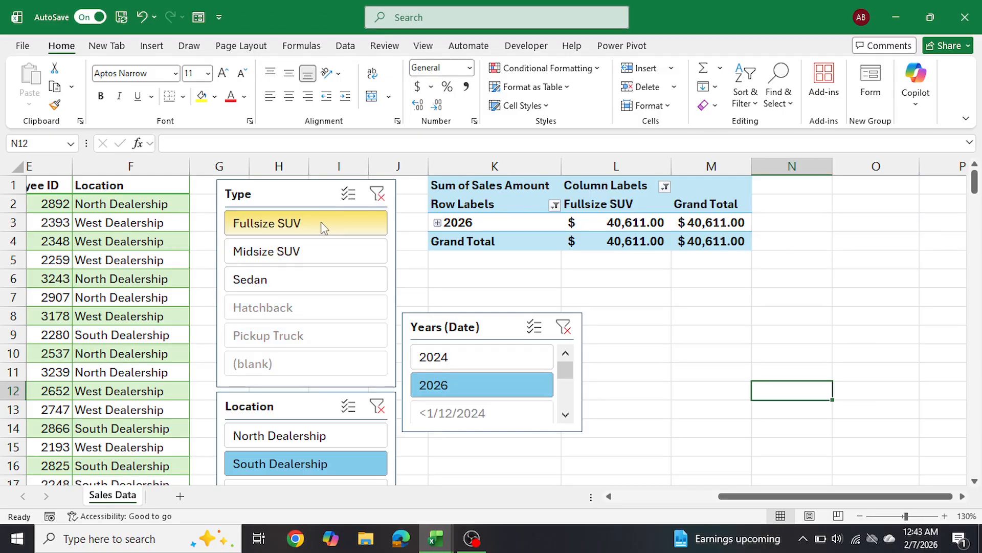
left_click(305, 256, "ctrl")
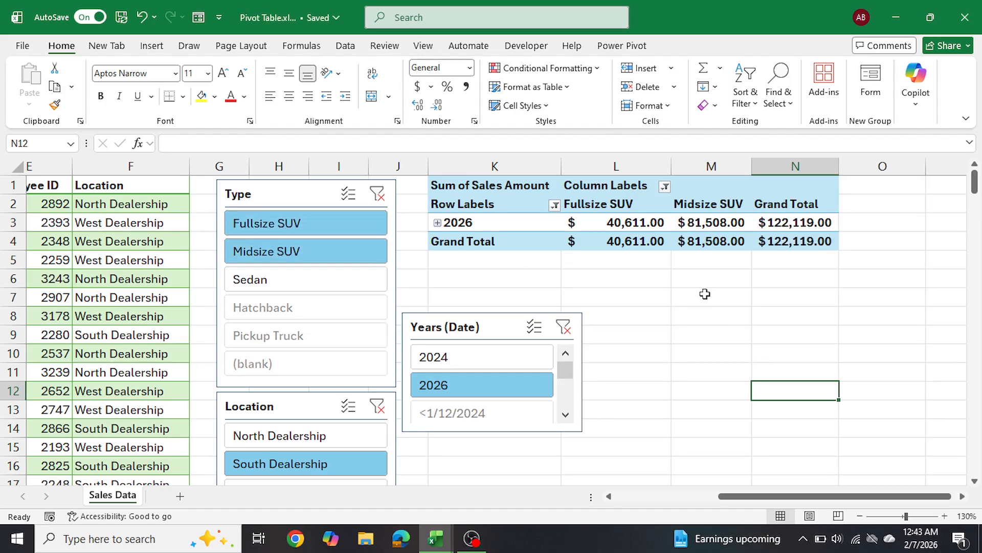
left_click(733, 328)
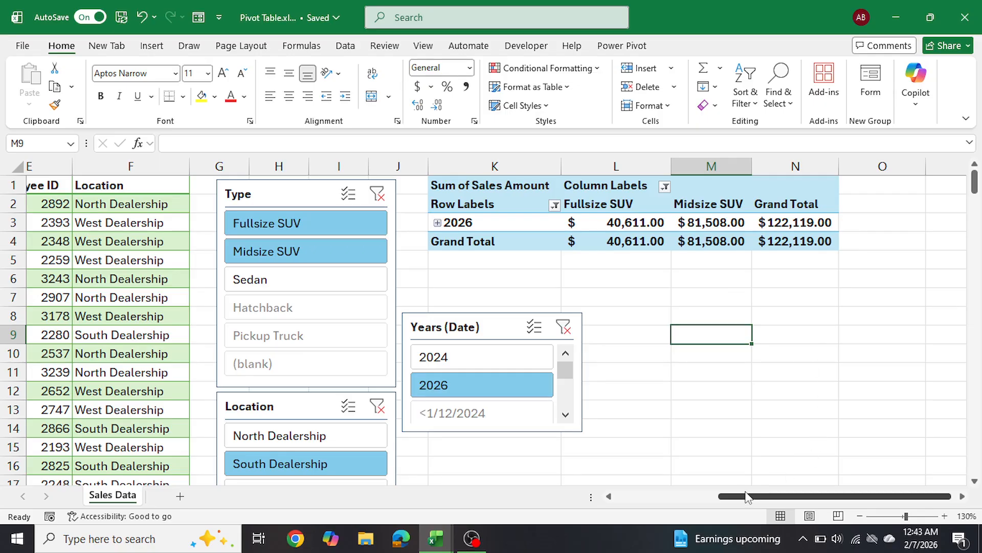
left_click_drag(746, 497, 767, 497)
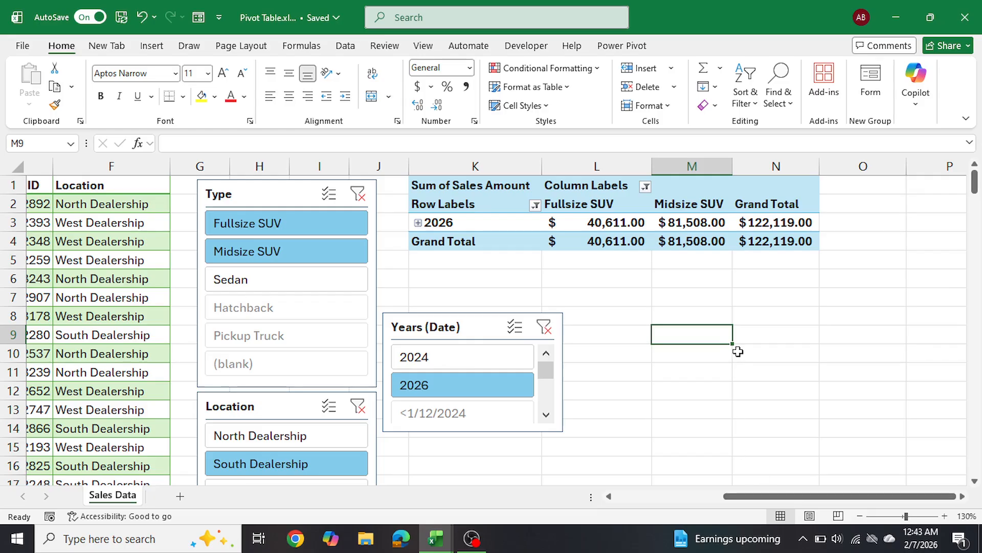